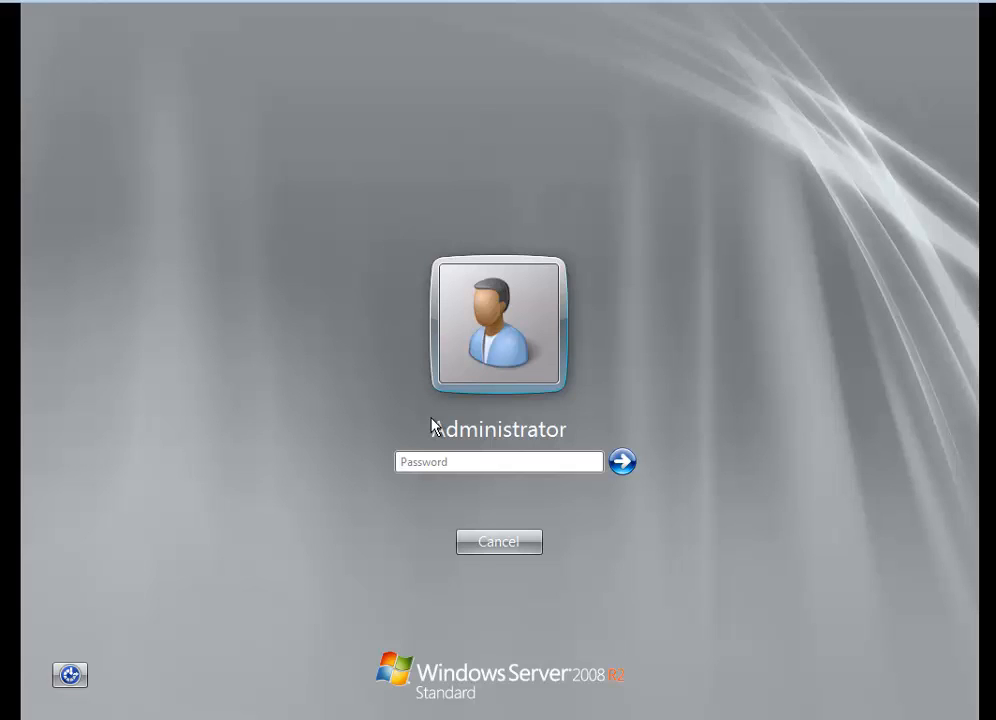
Log in as Administrator with the account password and close the Initial Configuration Tasks window
text(••••••••••)
key(Return)
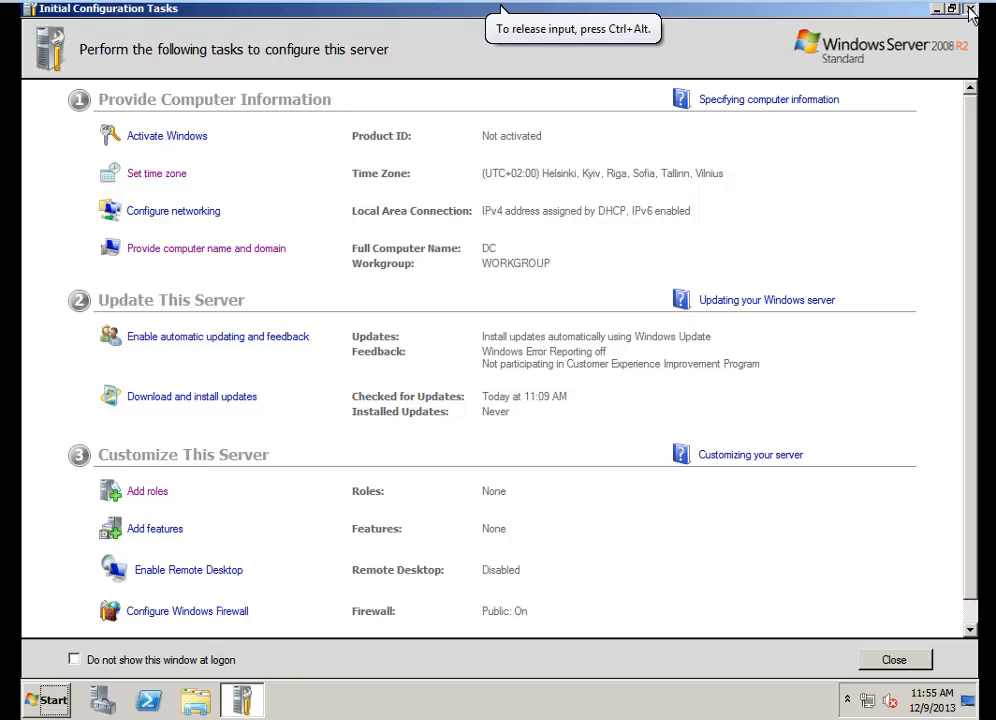
key(alt+F4)
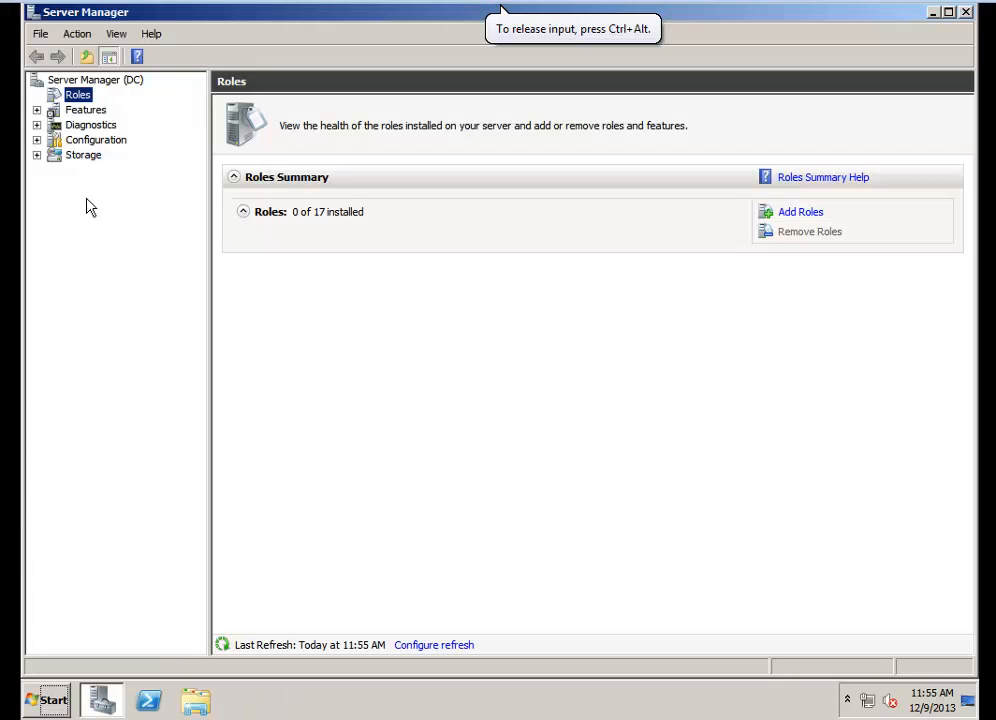
right_click(75, 98)
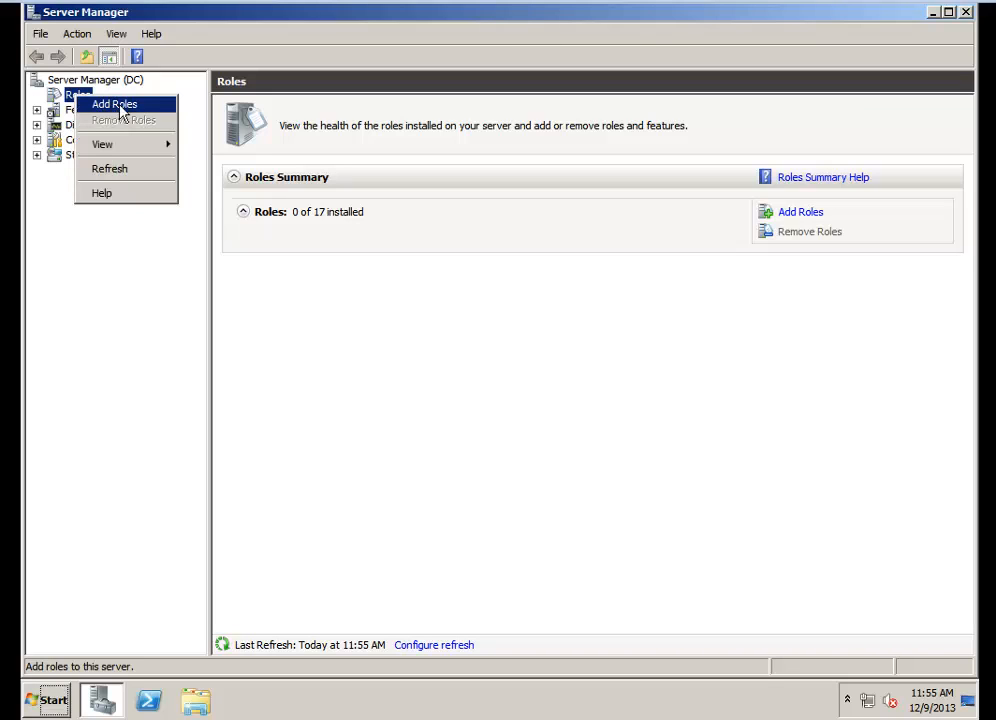
click(190, 20)
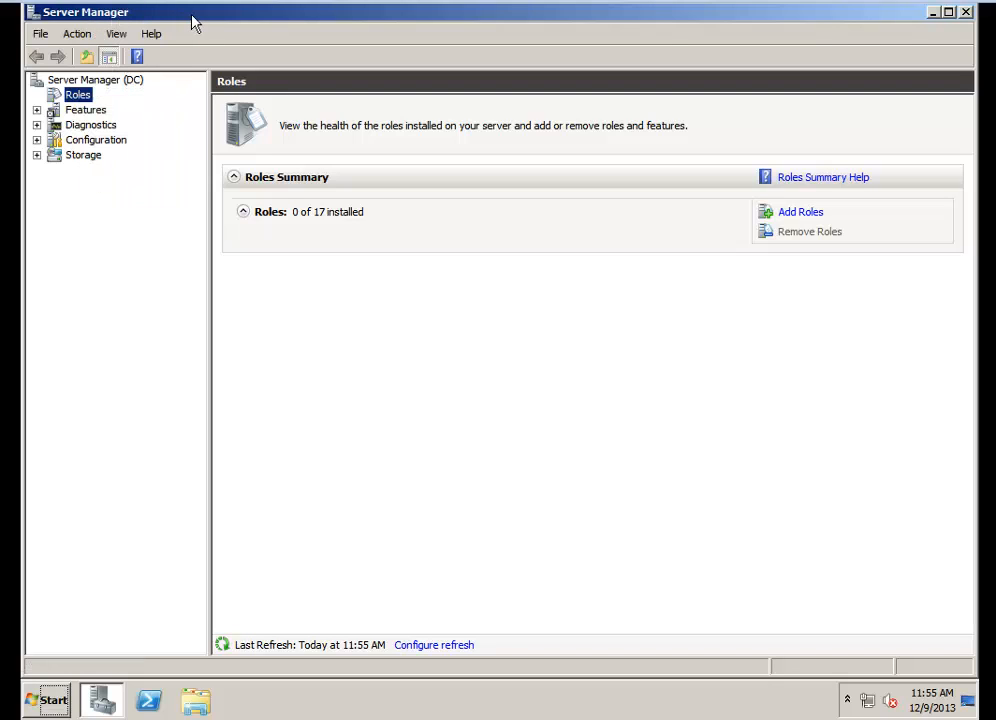
click(79, 37)
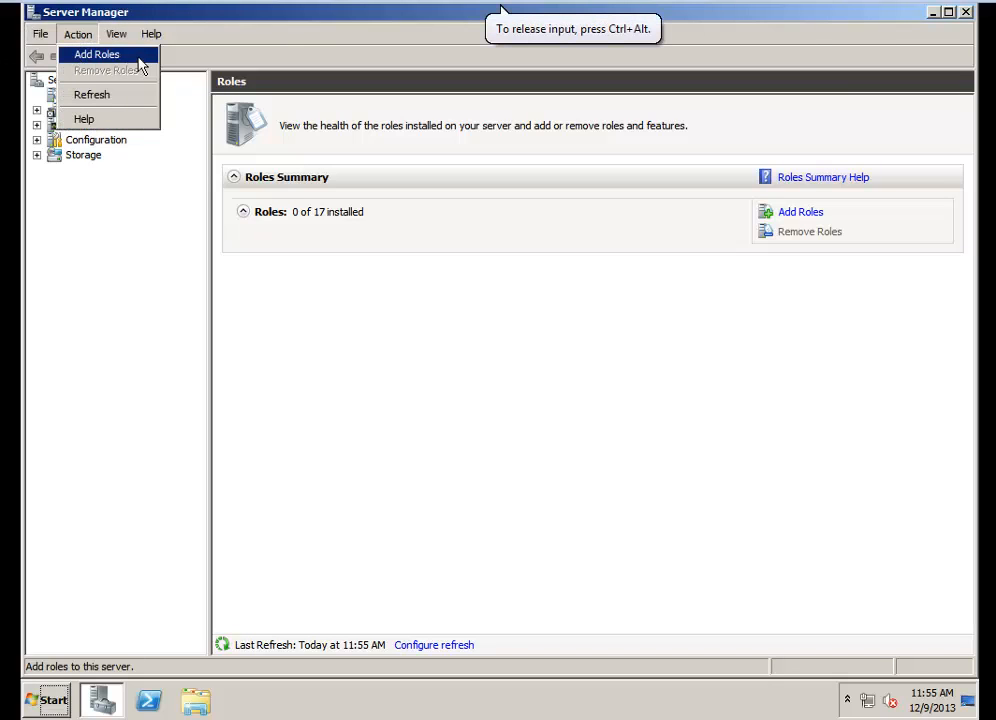
click(678, 376)
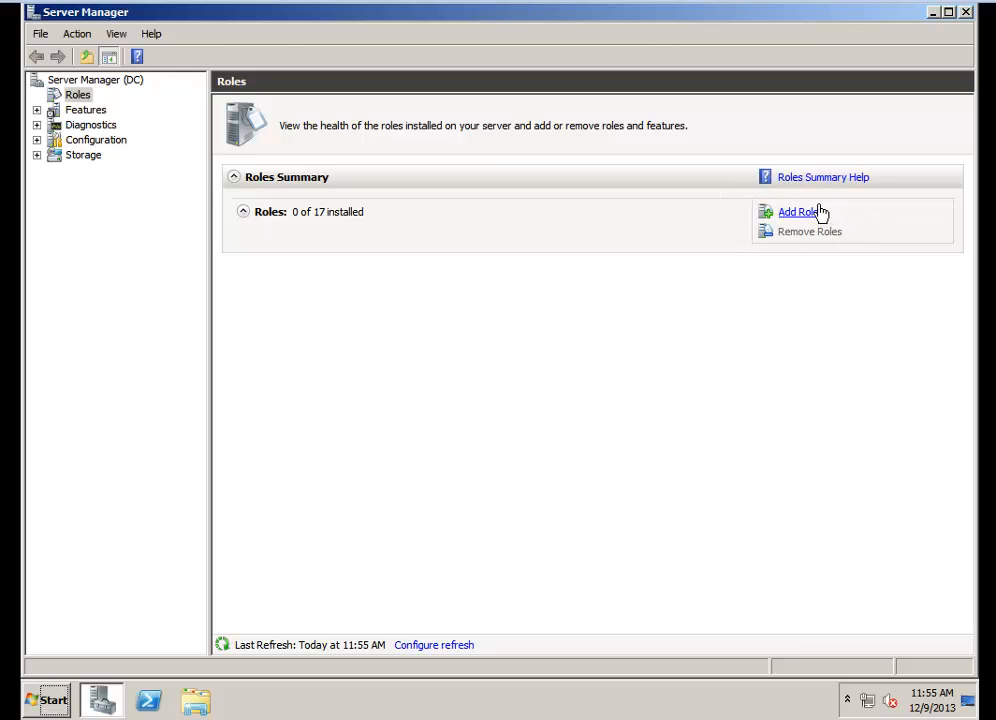
Start the Add Roles Wizard from the Roles node and select the File Services role
right_click(79, 101)
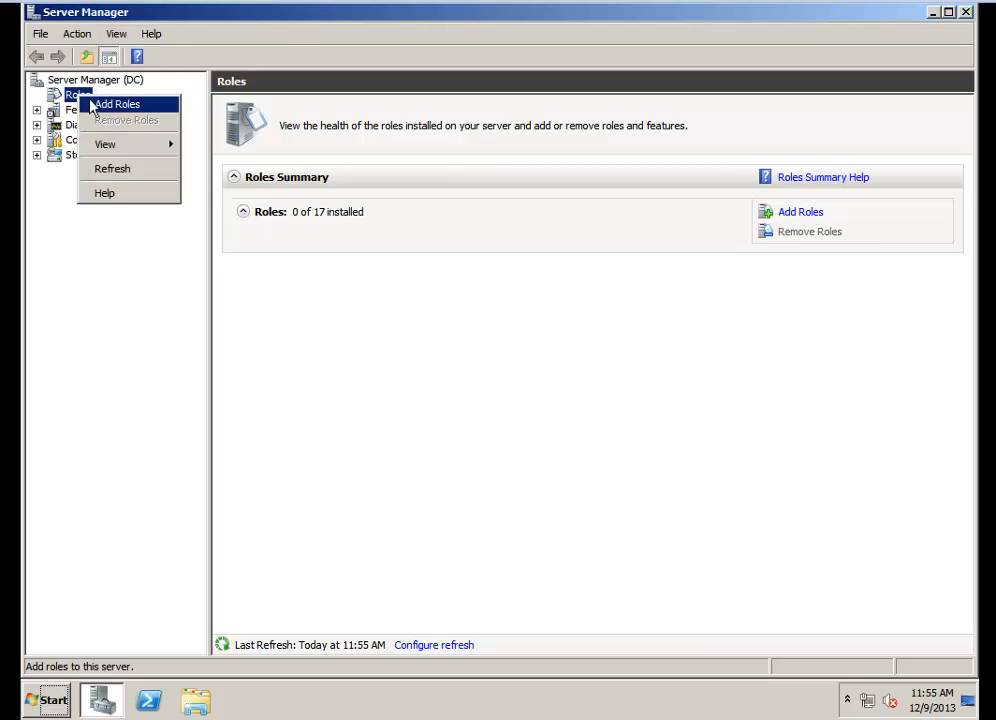
click(130, 106)
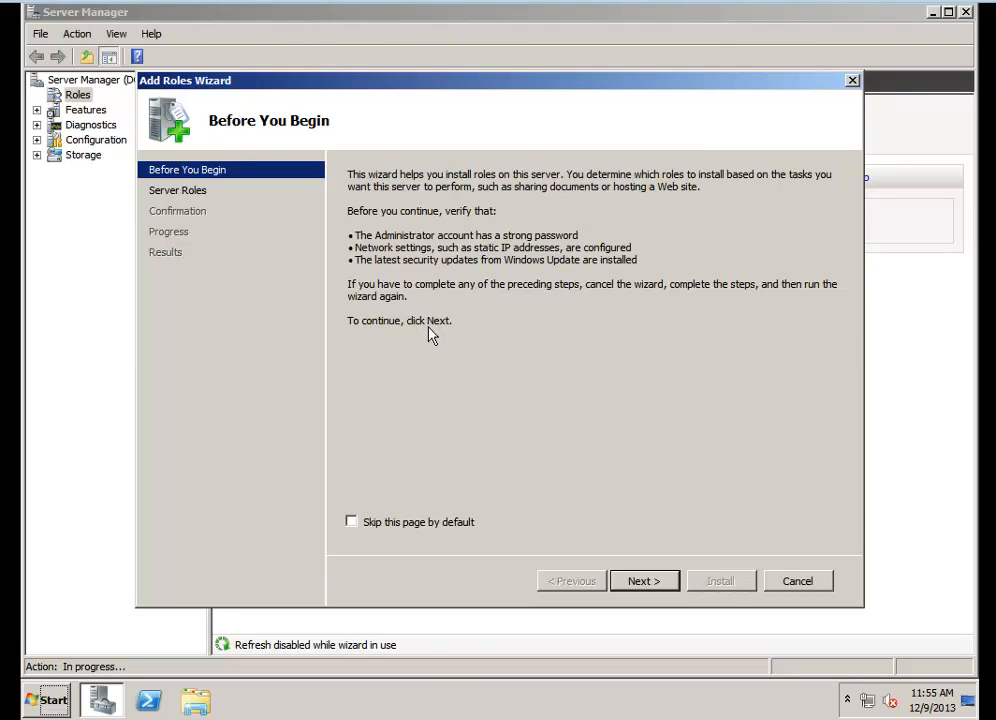
click(645, 581)
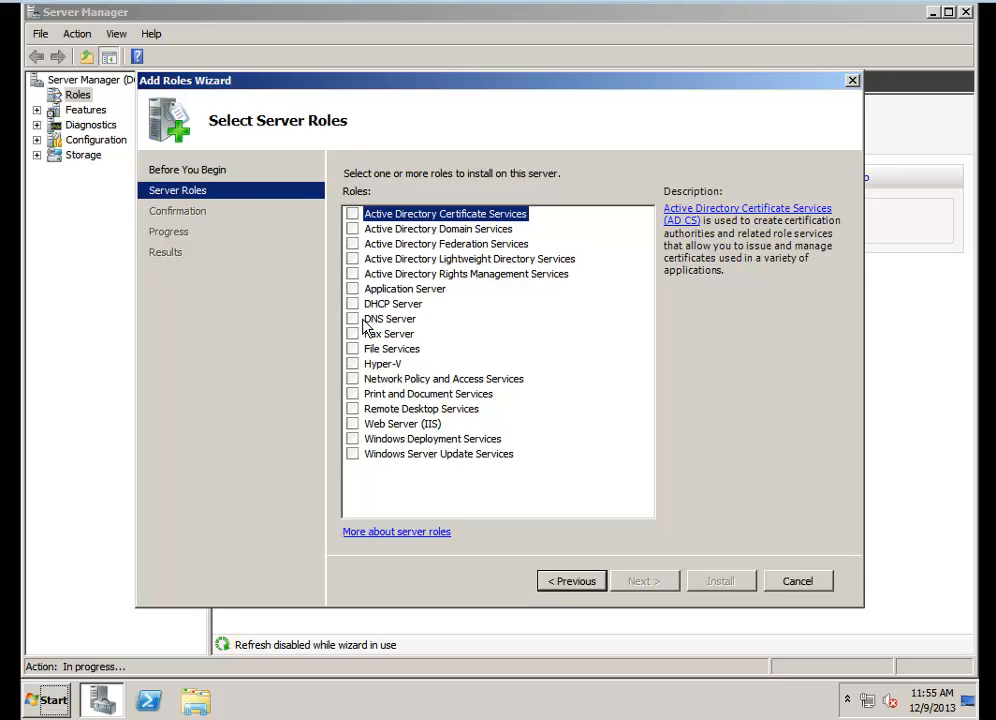
click(353, 349)
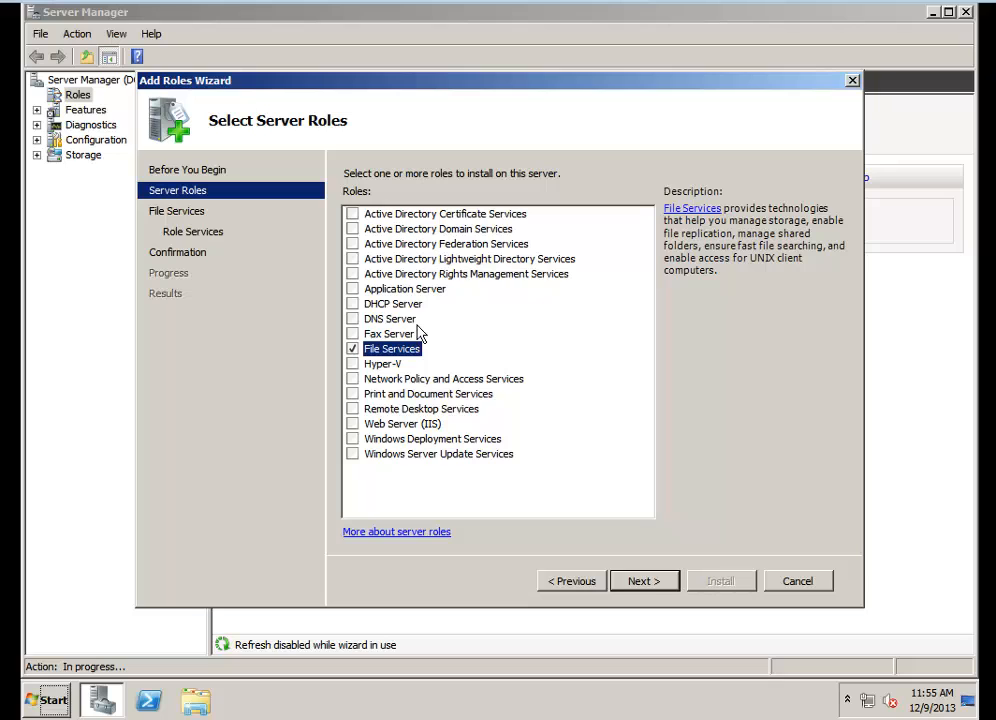
click(656, 588)
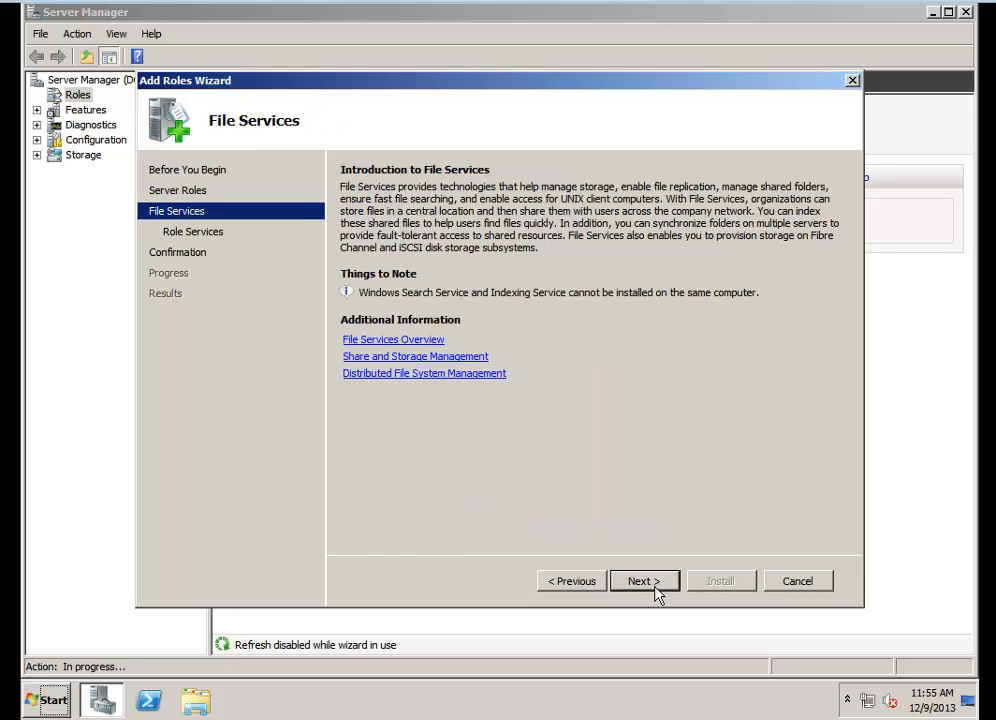
Keep the File Server role service, install File Services, and close the wizard
click(643, 581)
click(643, 581)
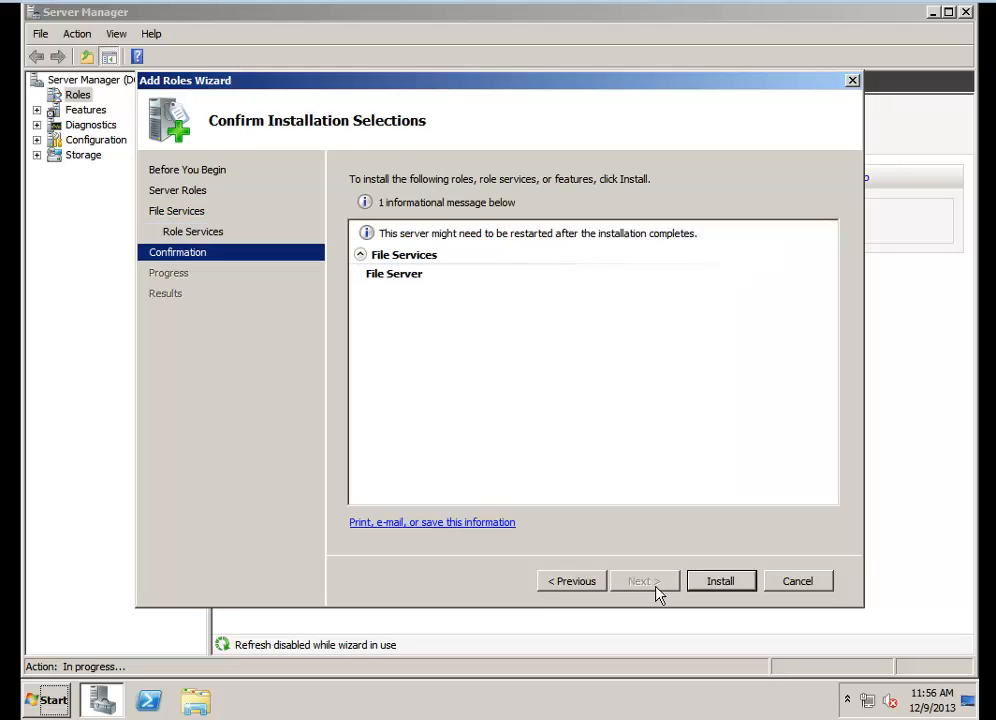
click(574, 584)
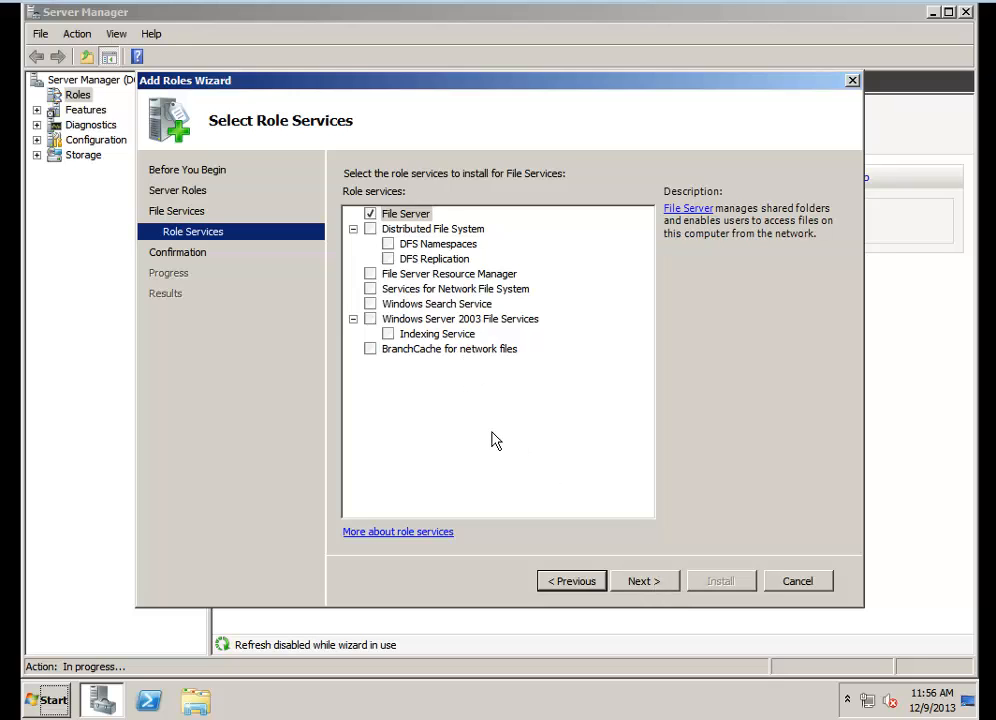
click(643, 583)
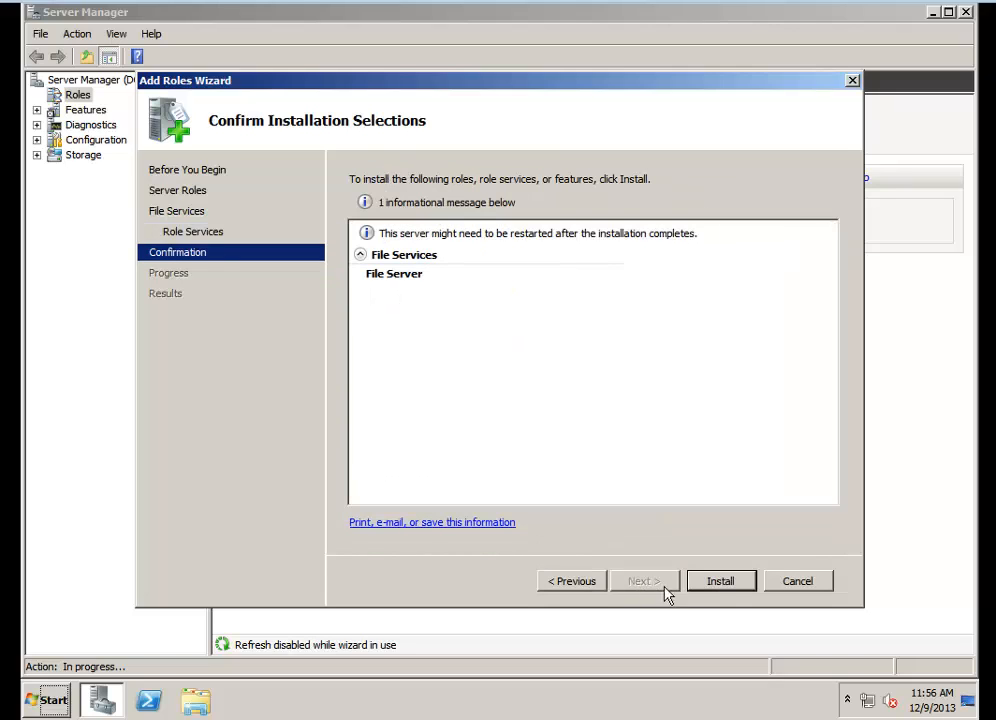
click(731, 583)
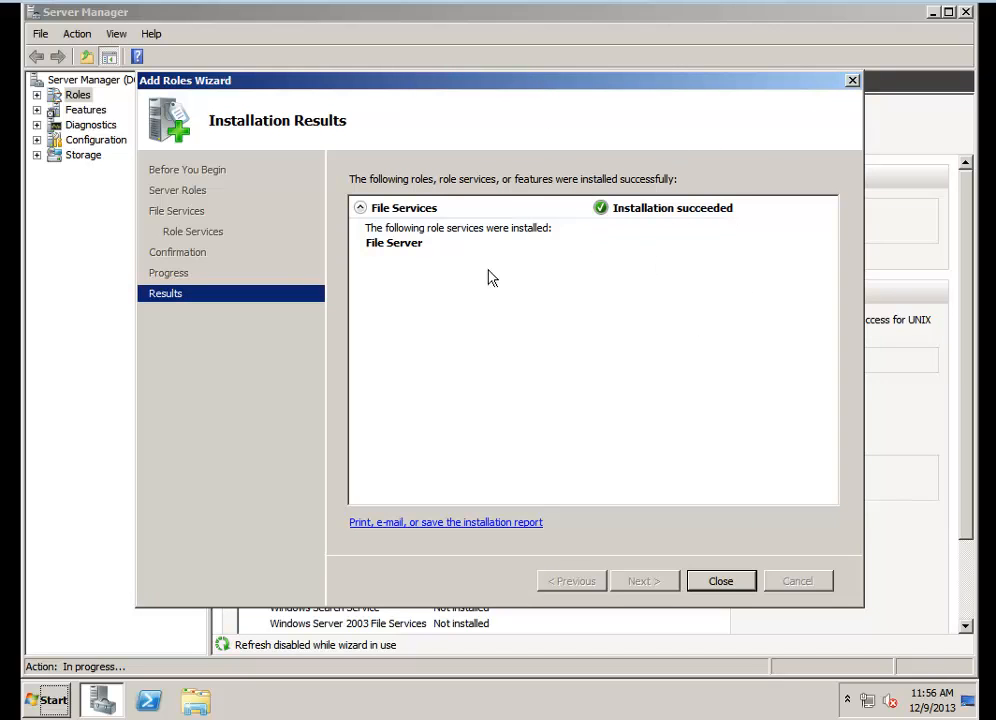
click(718, 582)
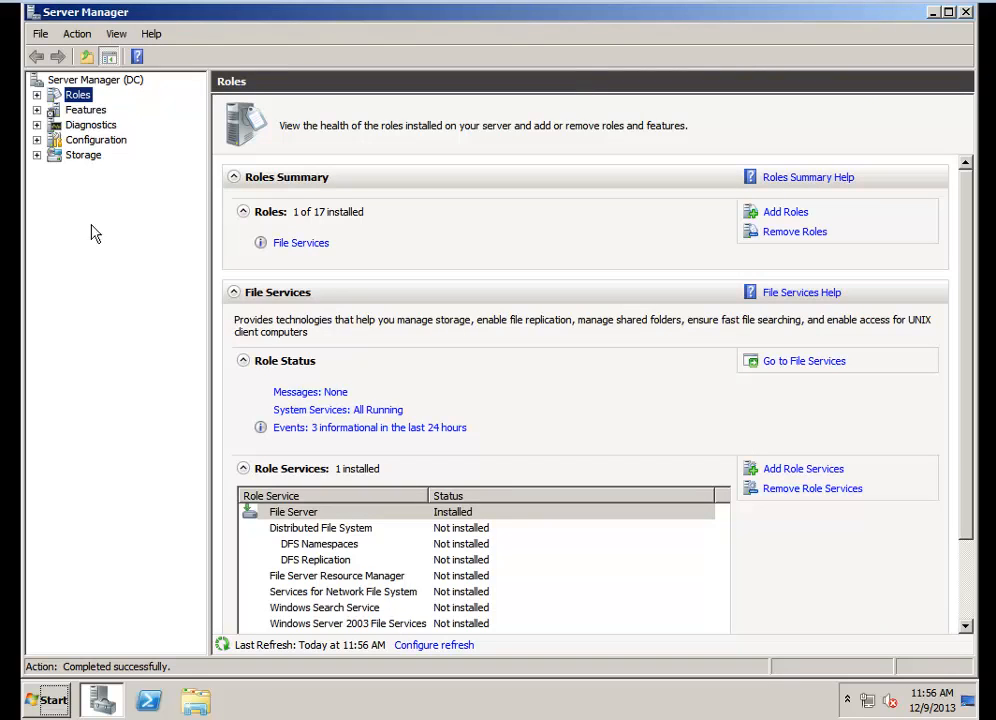
Expand Roles and open the File Services node
click(37, 96)
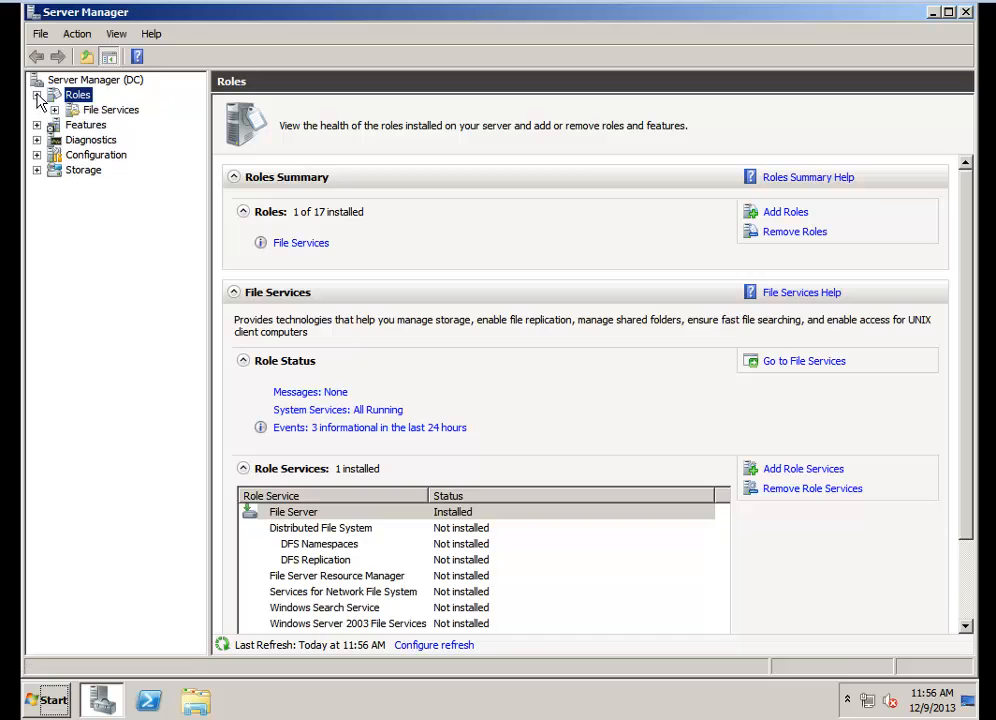
click(86, 111)
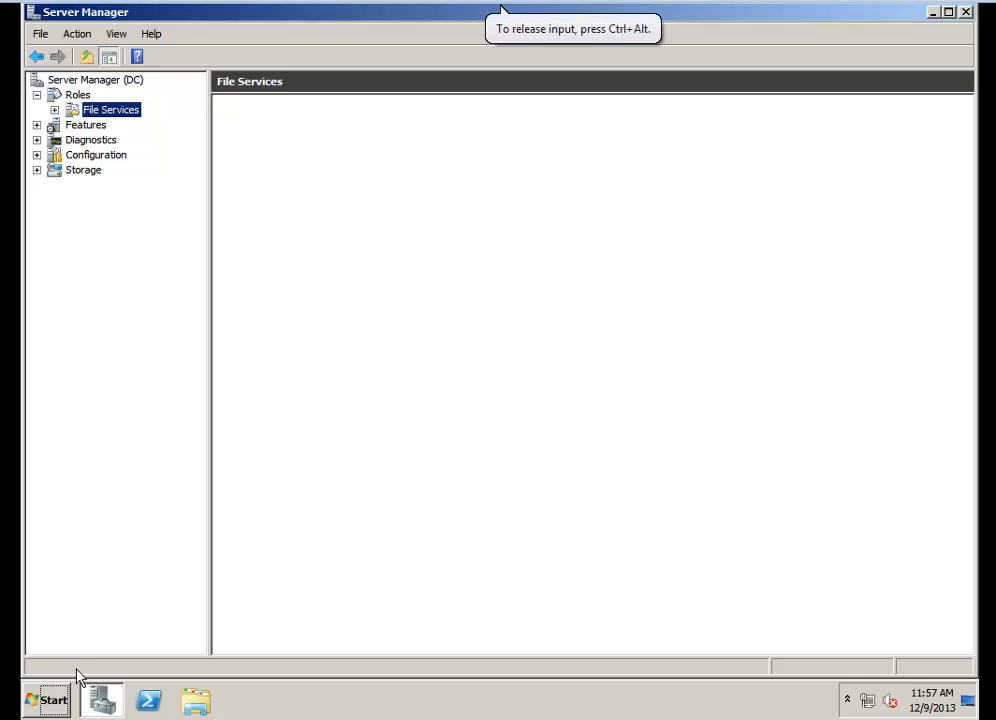
Open Notepad and type the student's full name, then a line starting with 'Academy number:'
click(55, 702)
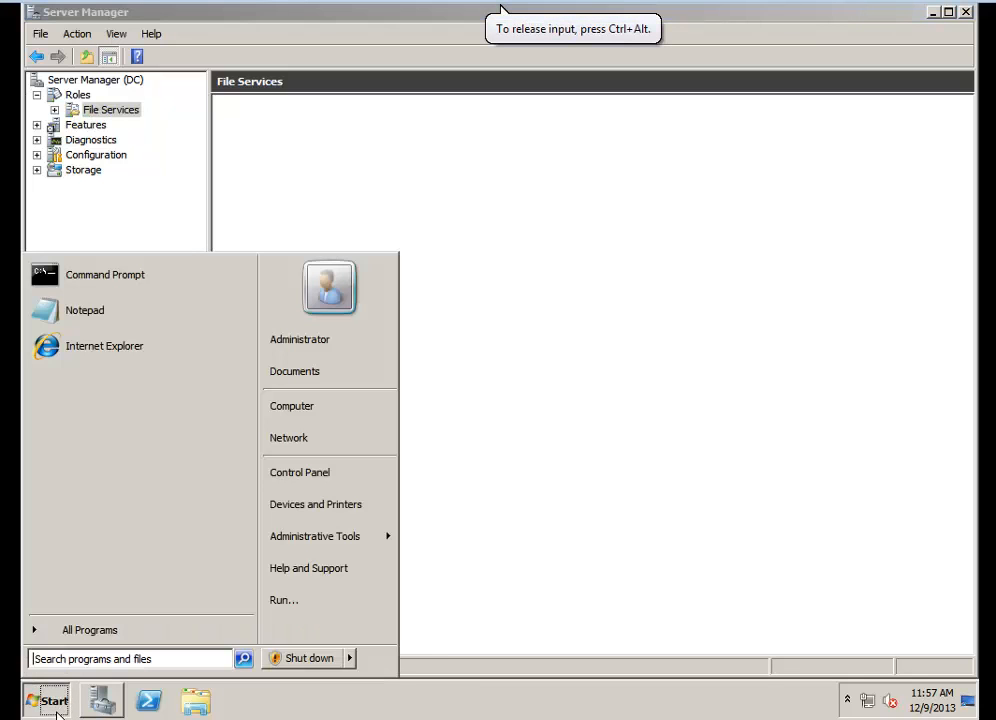
click(122, 310)
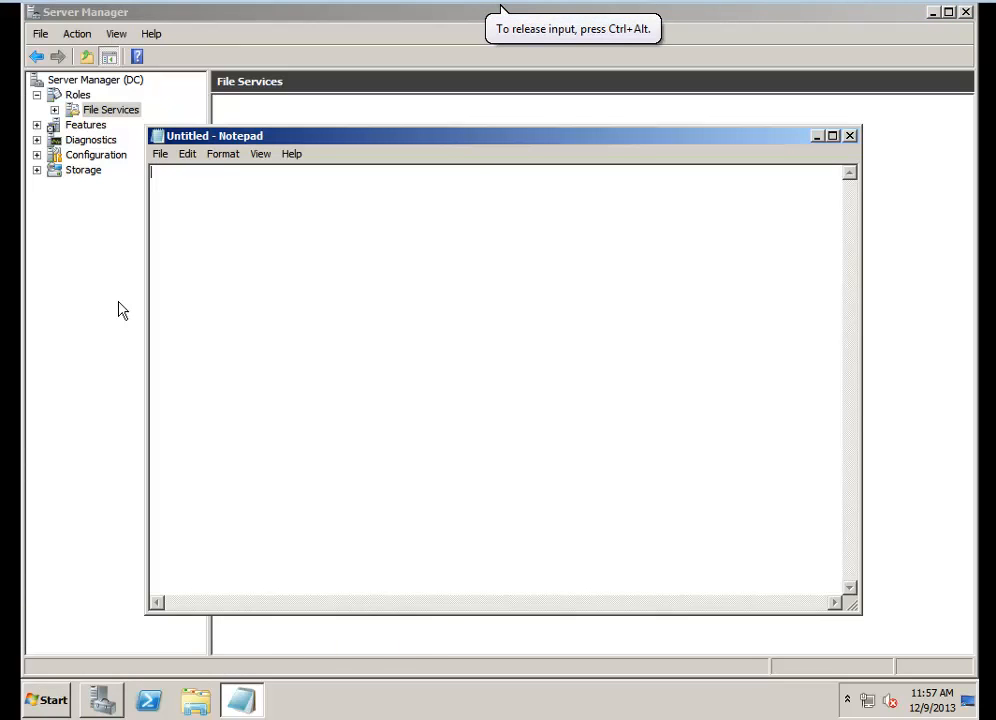
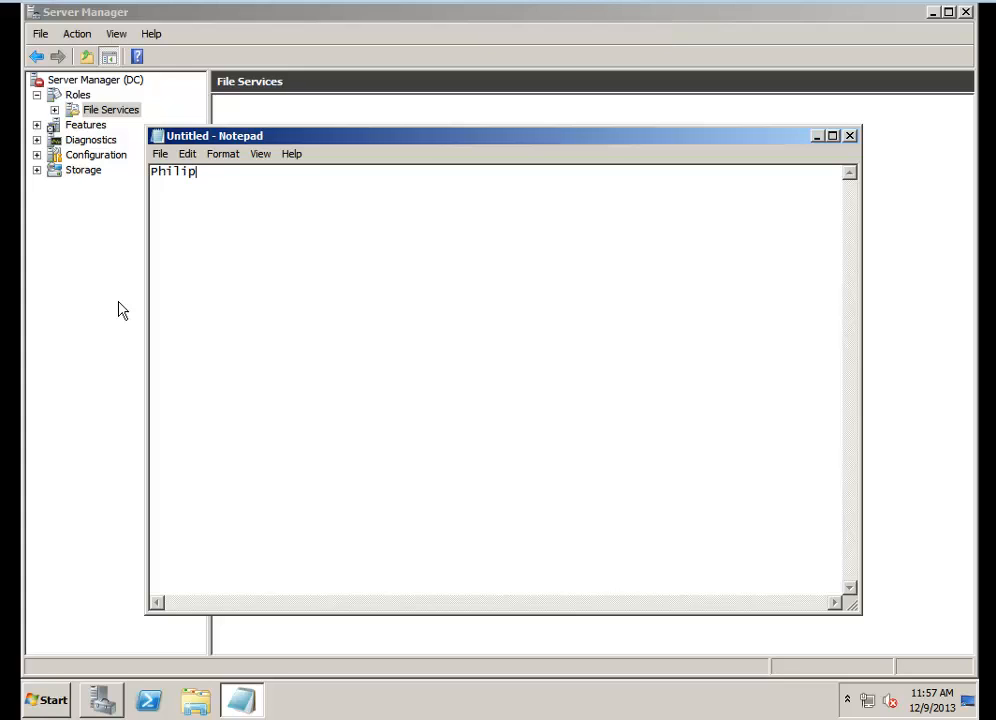
key(Return)
text(Academ)
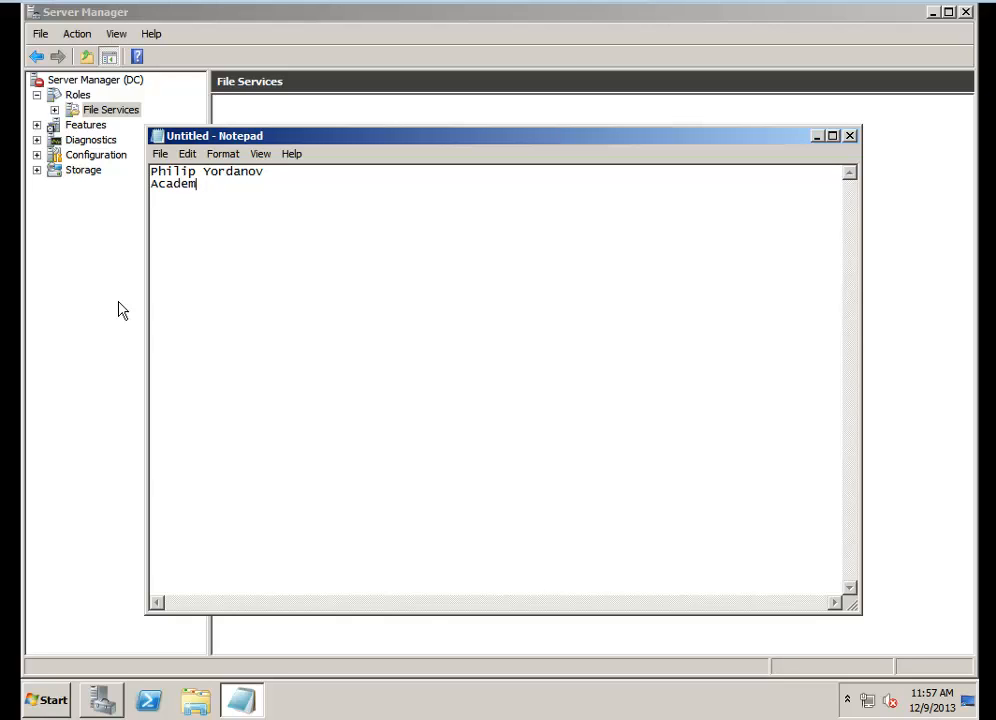
text(y number:)
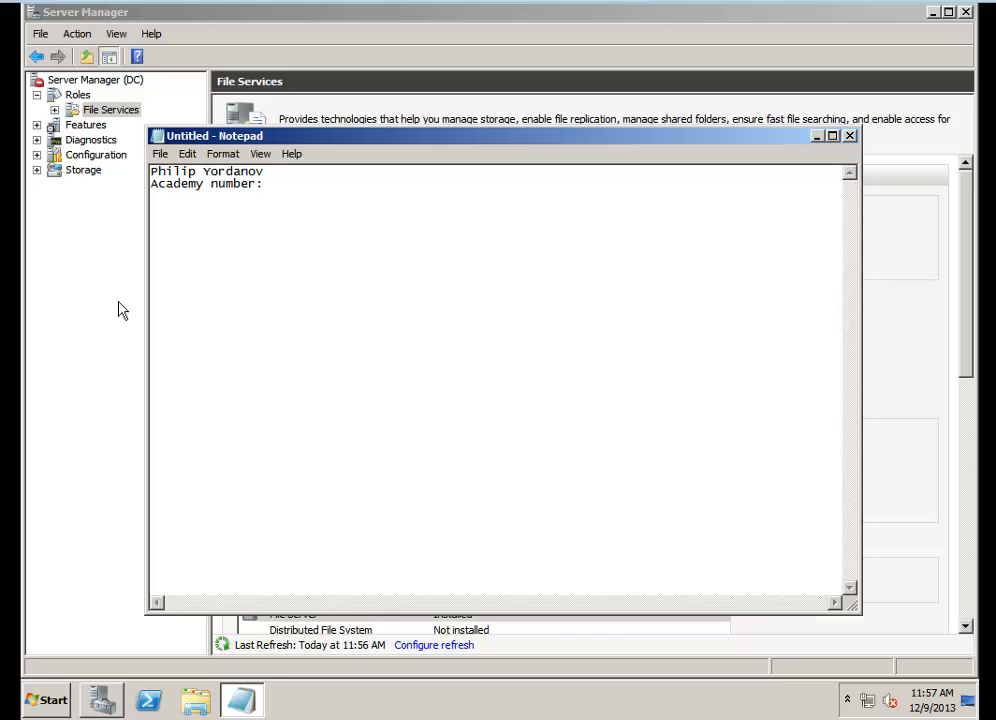
Enter the student's academy number, then add the lines 'WSA' and 'Homework: 02'
key(Return)
text(WSA)
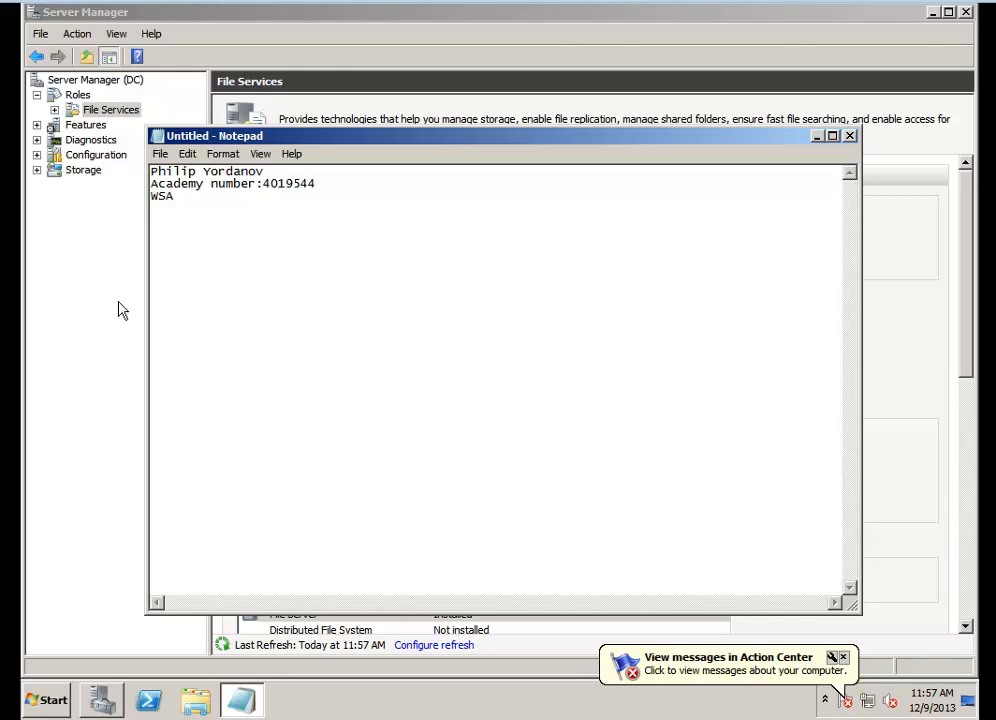
text(Homework: 02)
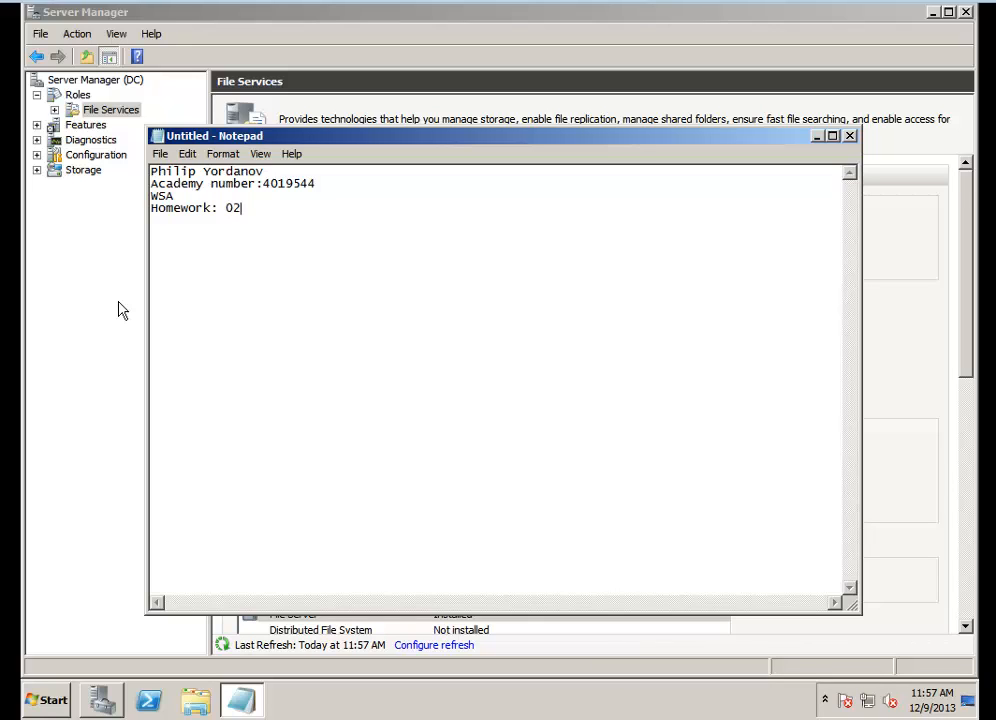
Add the line 'Question: 02' and close Notepad without saving
key(Return)
text(Question: 02)
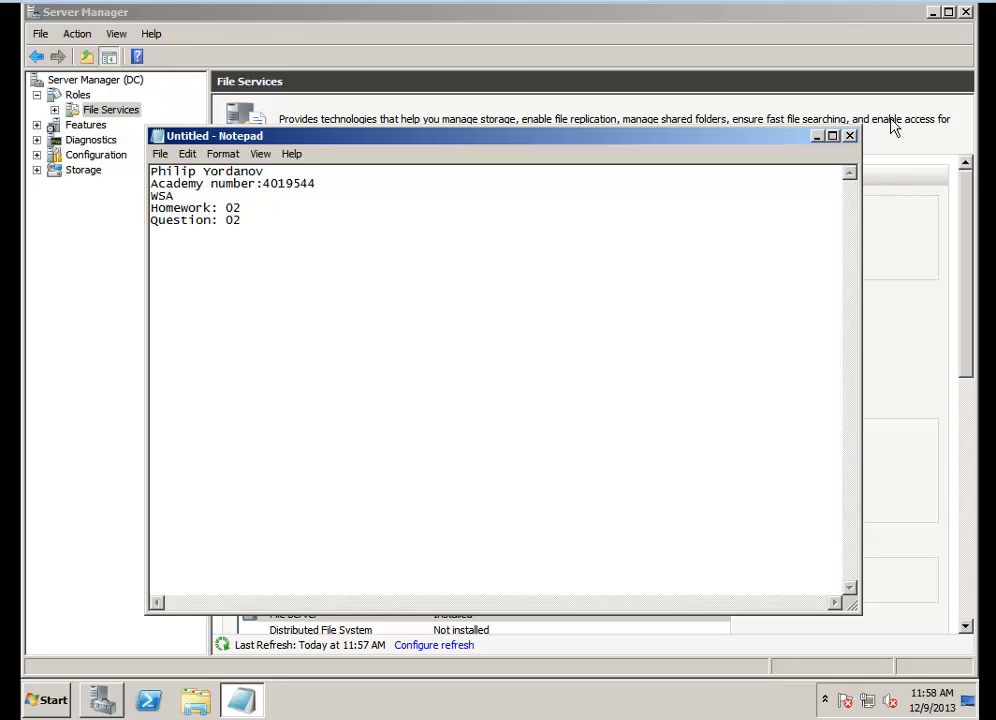
click(850, 136)
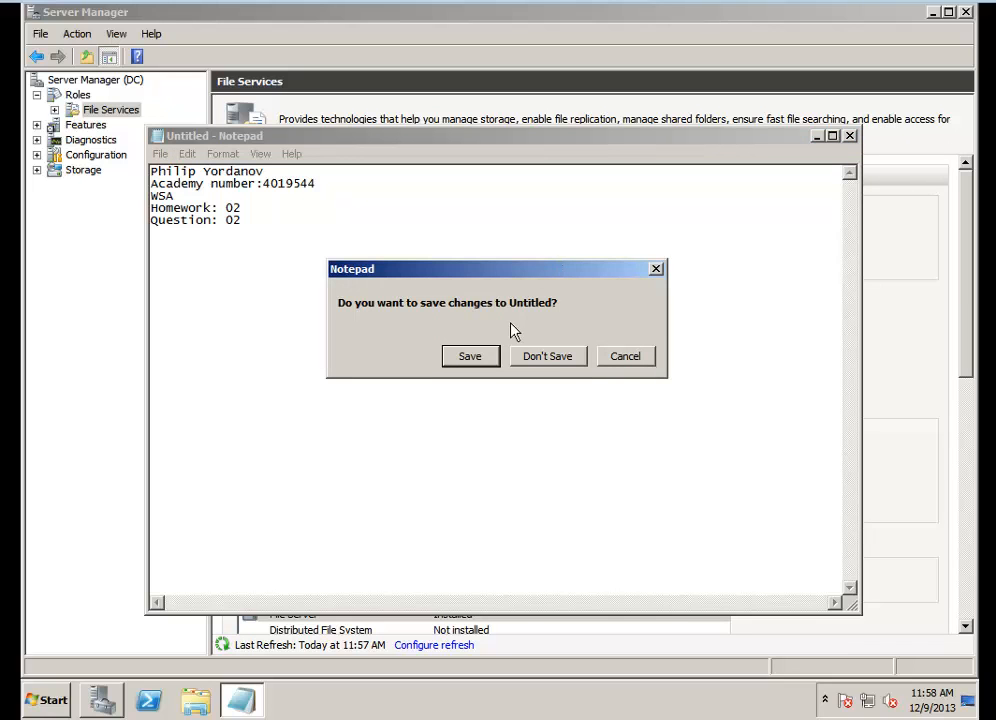
click(550, 362)
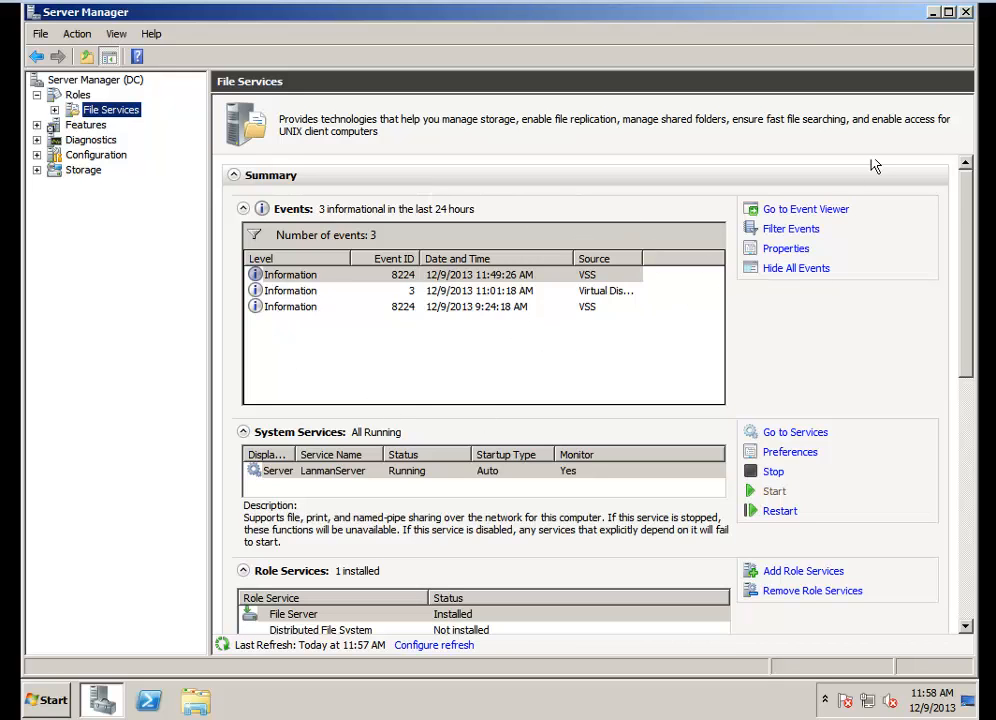
Open Add Role Services for File Services and cancel the wizard
drag(960, 200, 967, 282)
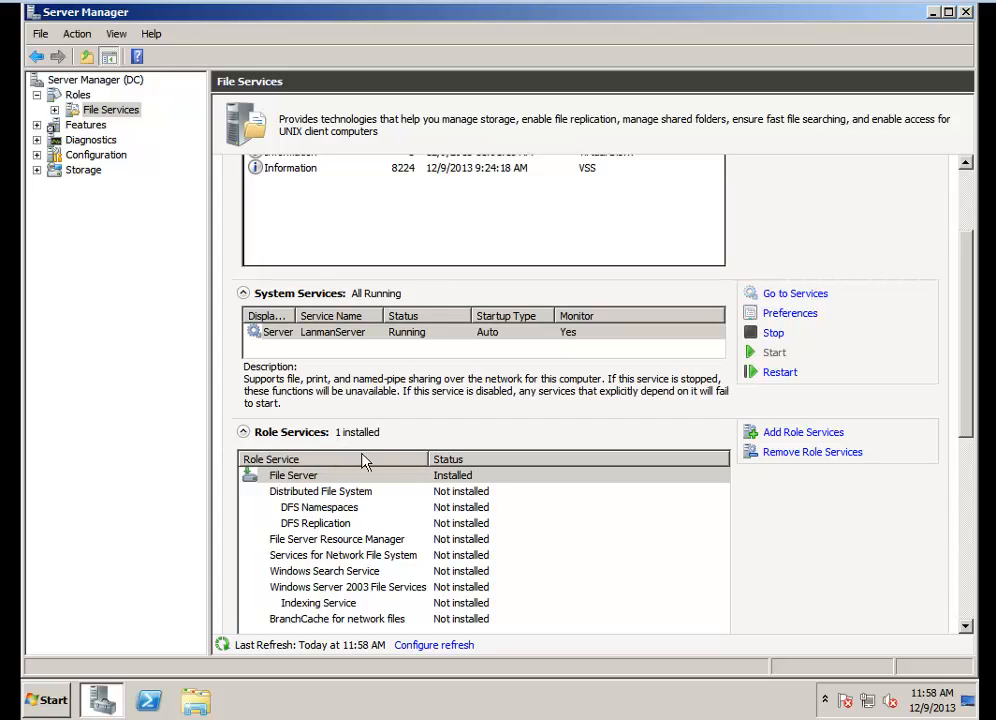
click(808, 433)
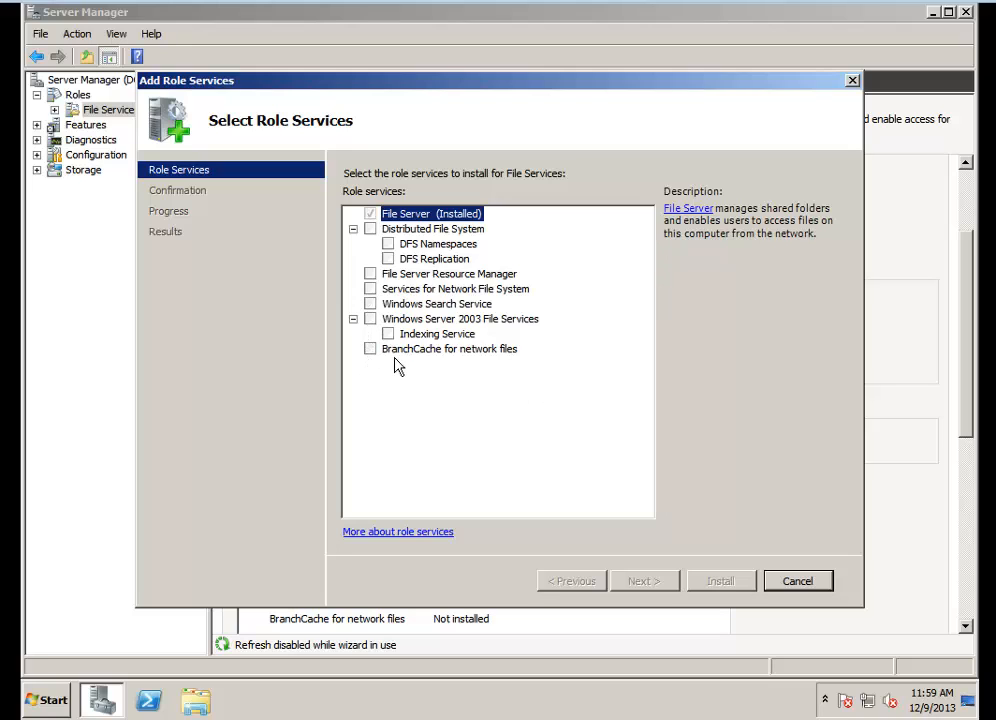
click(808, 584)
click(551, 357)
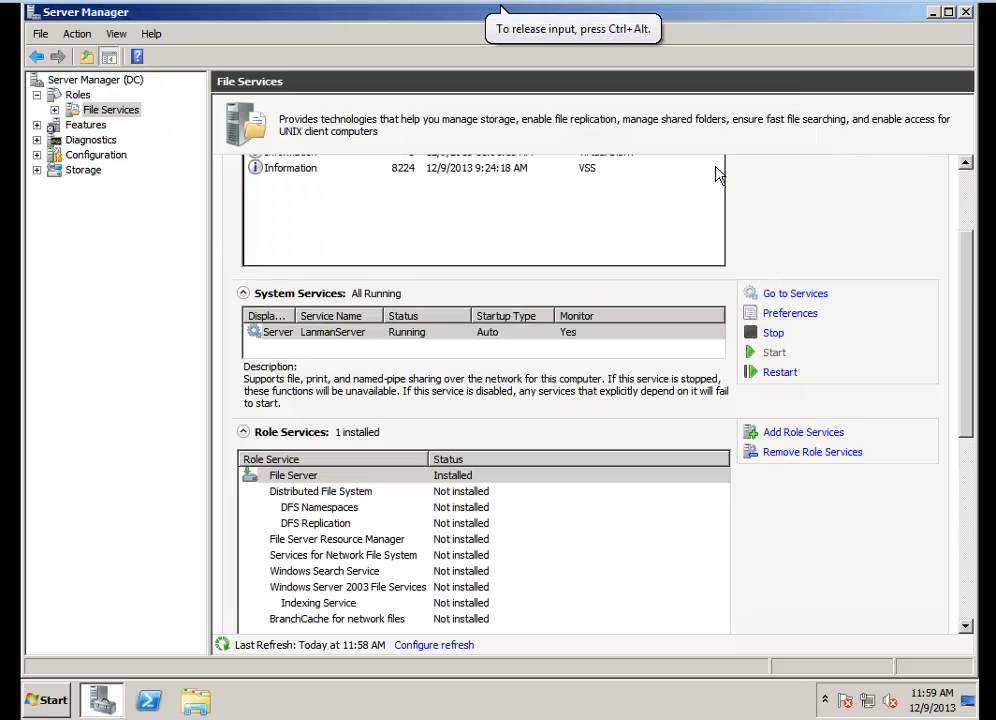
Add the BitLocker Drive Encryption feature through the Add Features wizard, install it, and restart the server when asked
click(85, 127)
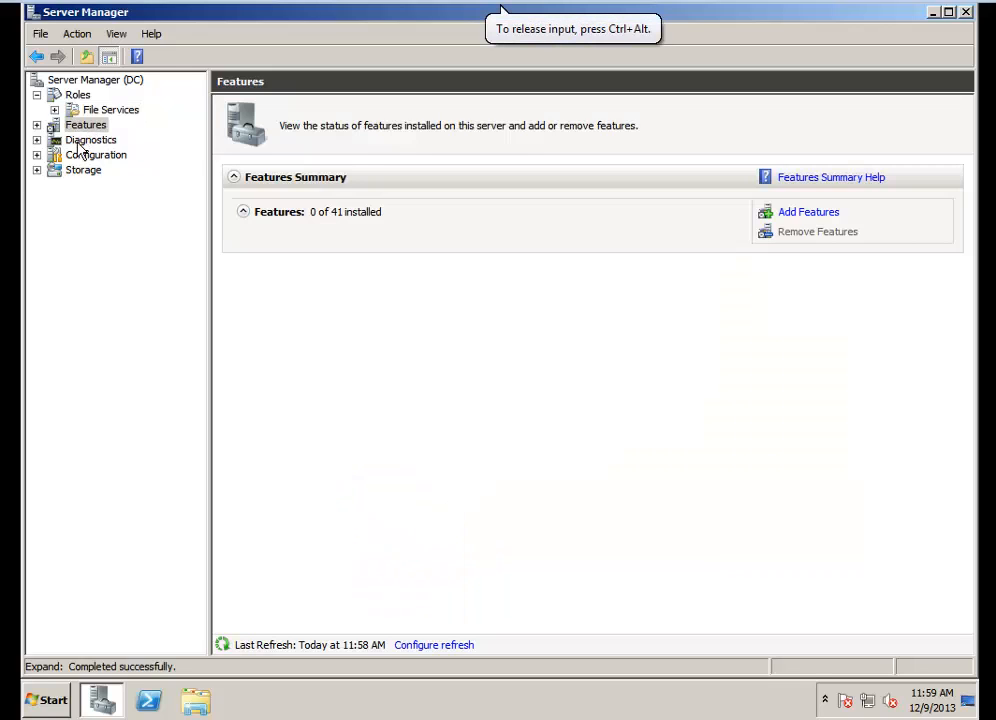
click(37, 126)
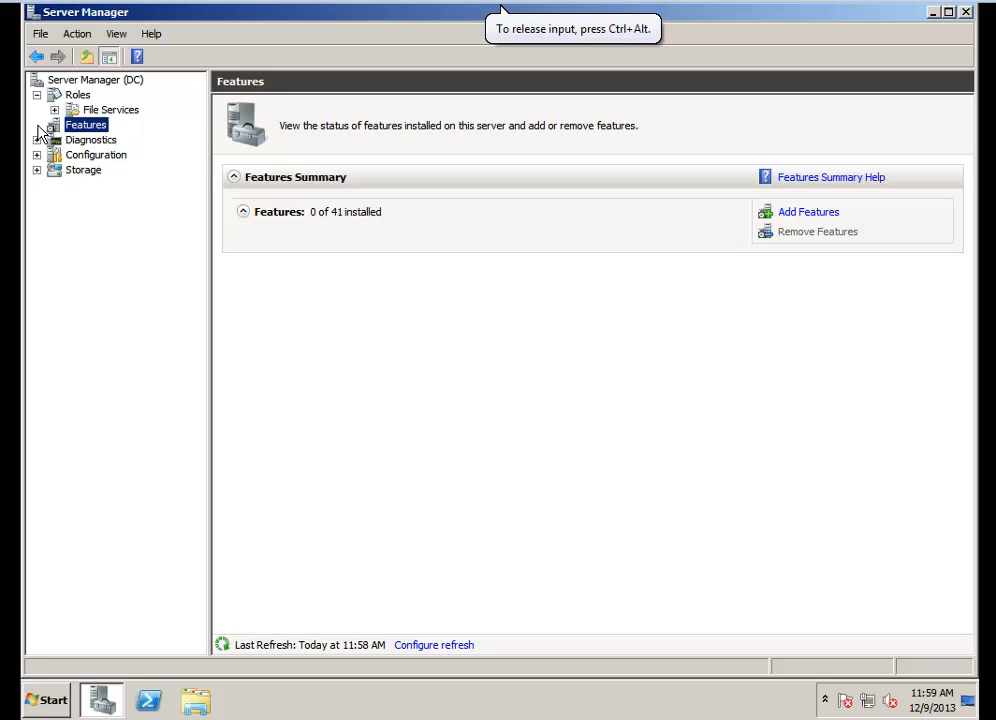
right_click(72, 129)
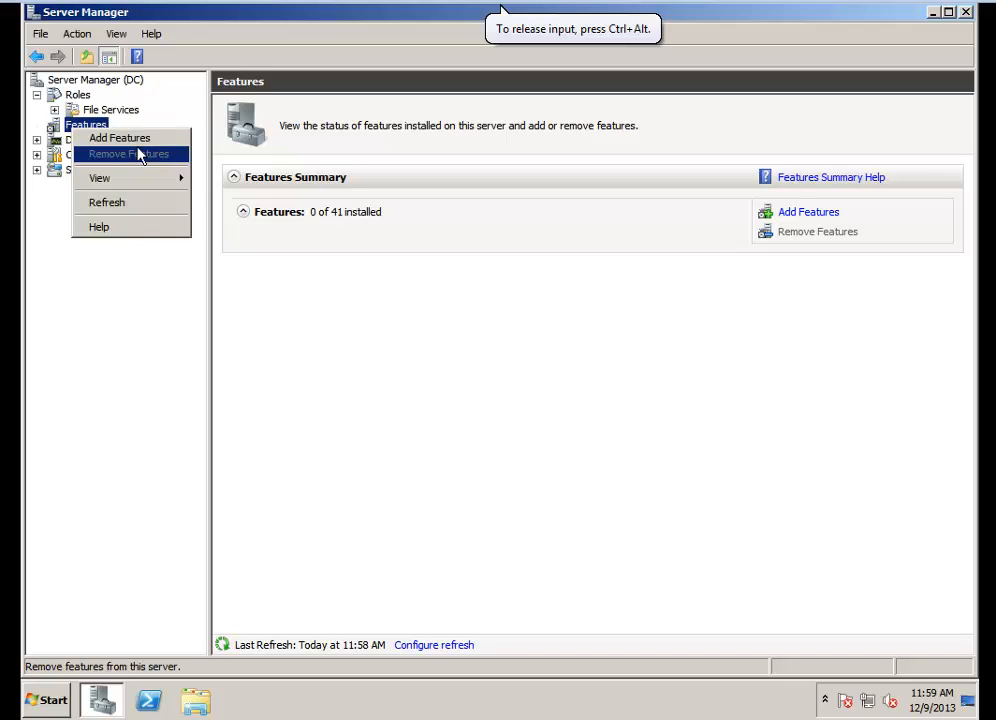
click(75, 33)
click(77, 33)
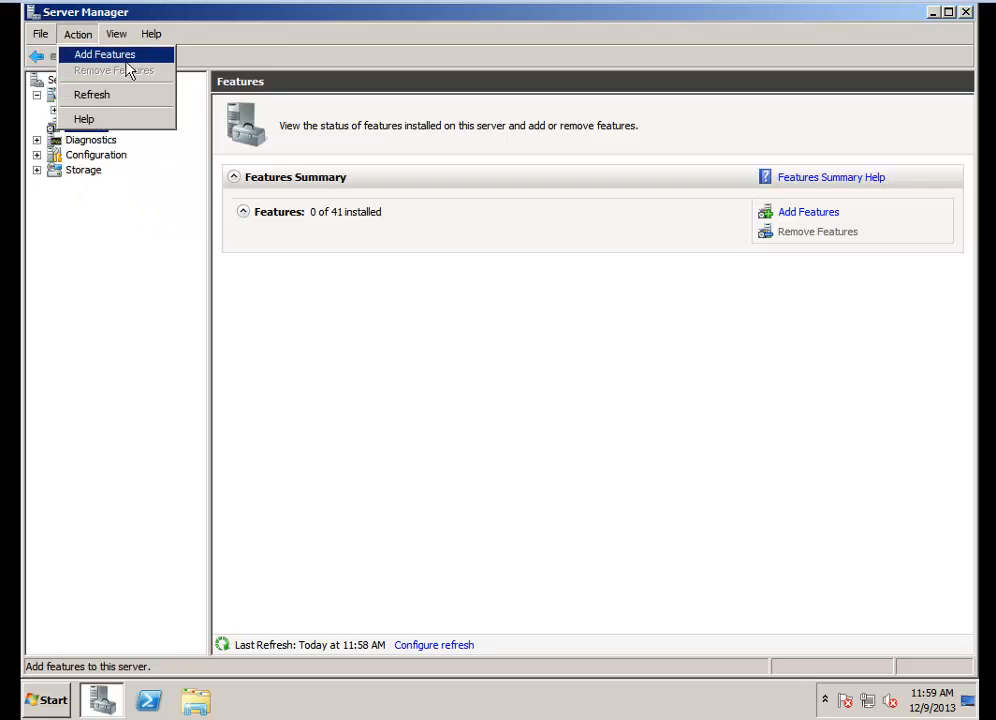
click(822, 213)
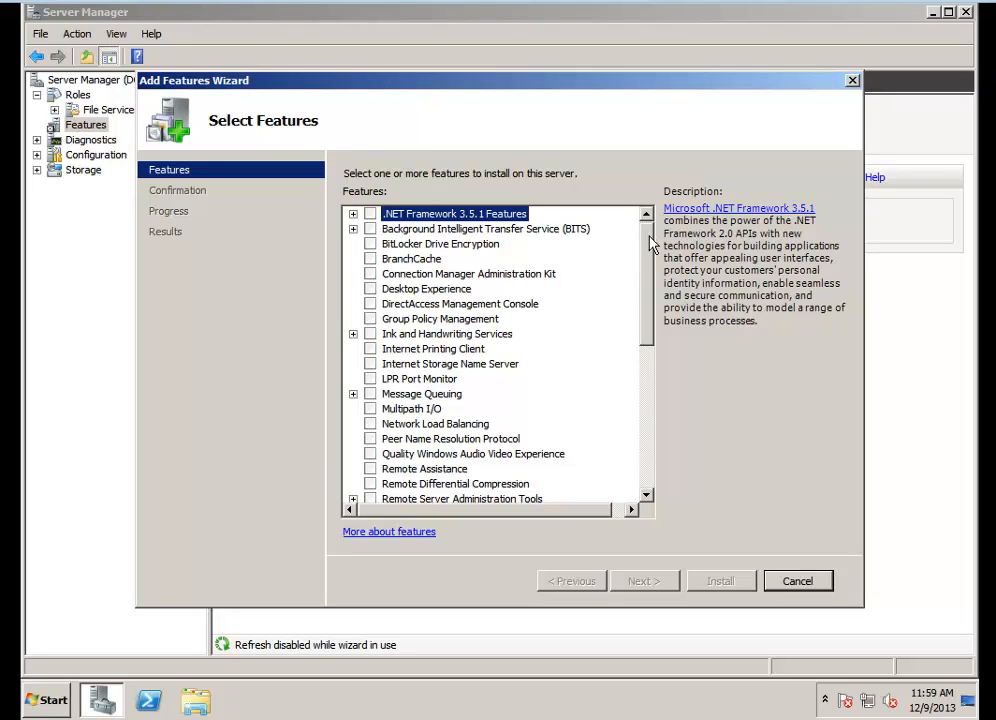
click(370, 244)
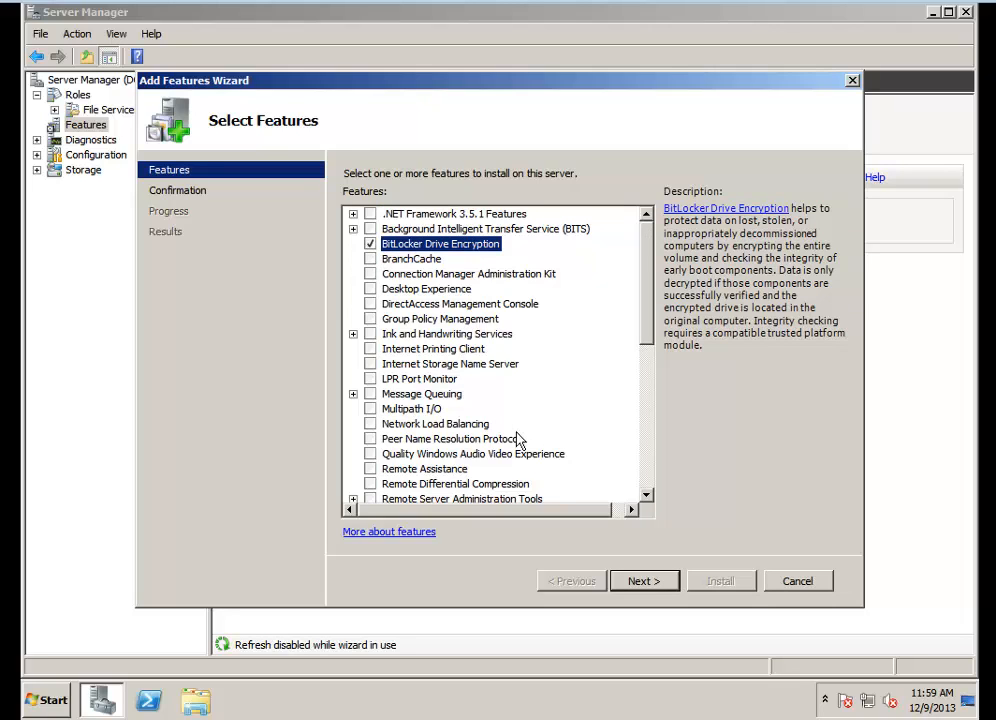
click(645, 584)
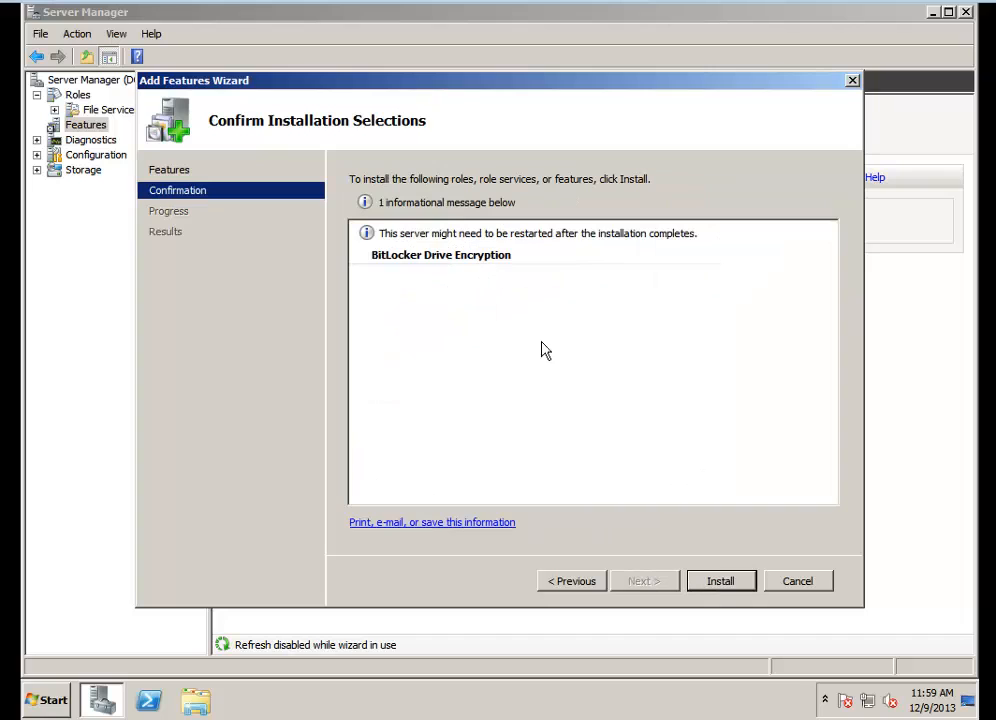
click(721, 584)
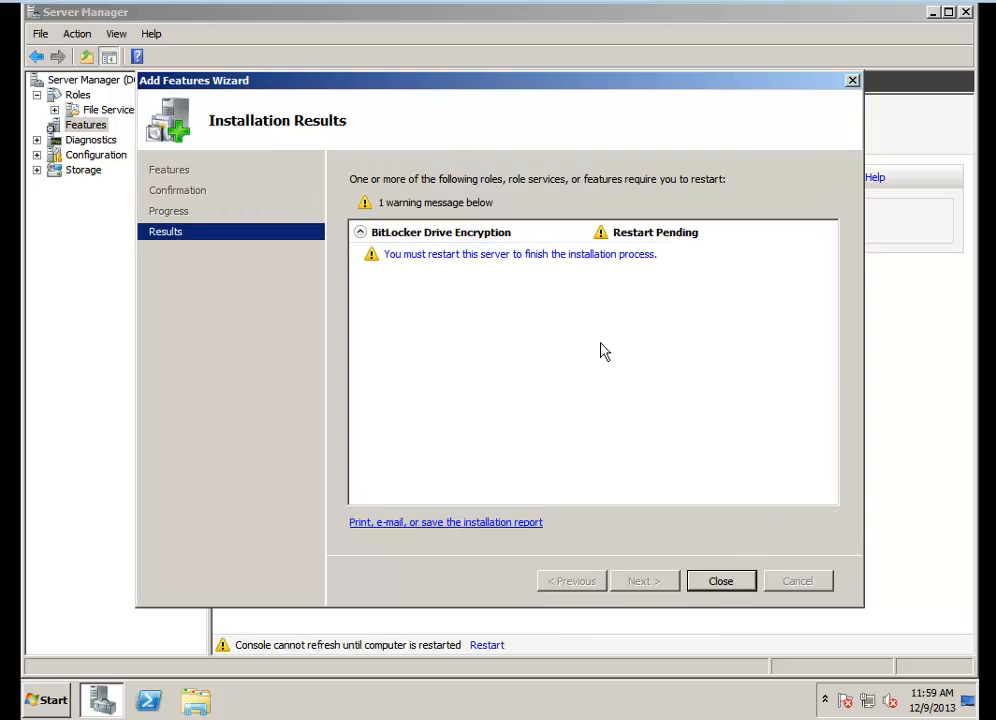
click(538, 256)
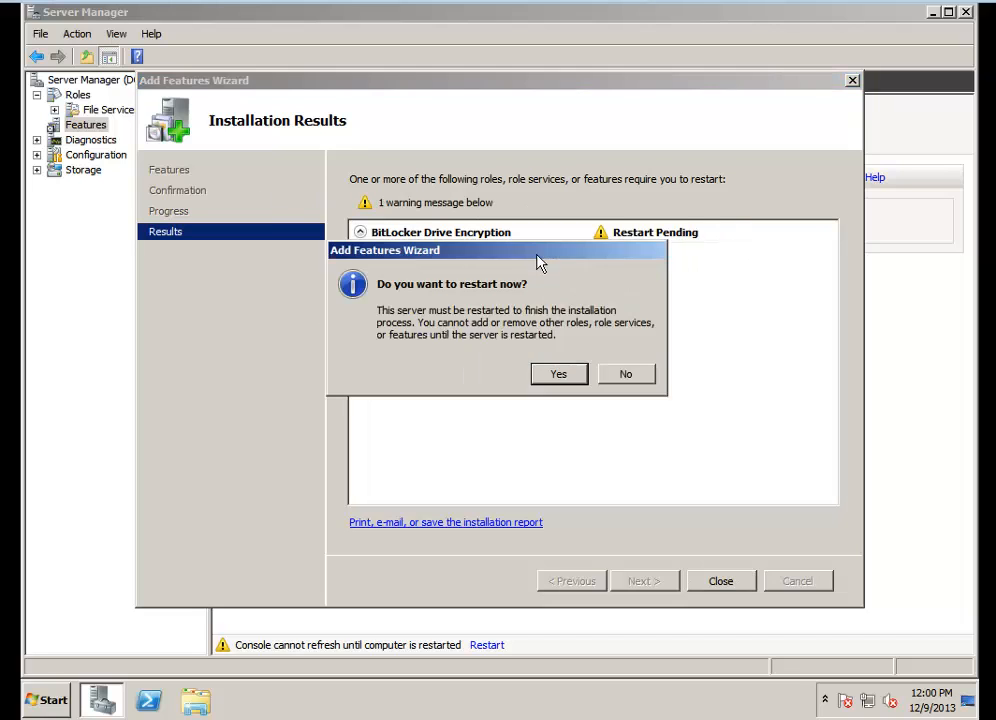
click(566, 382)
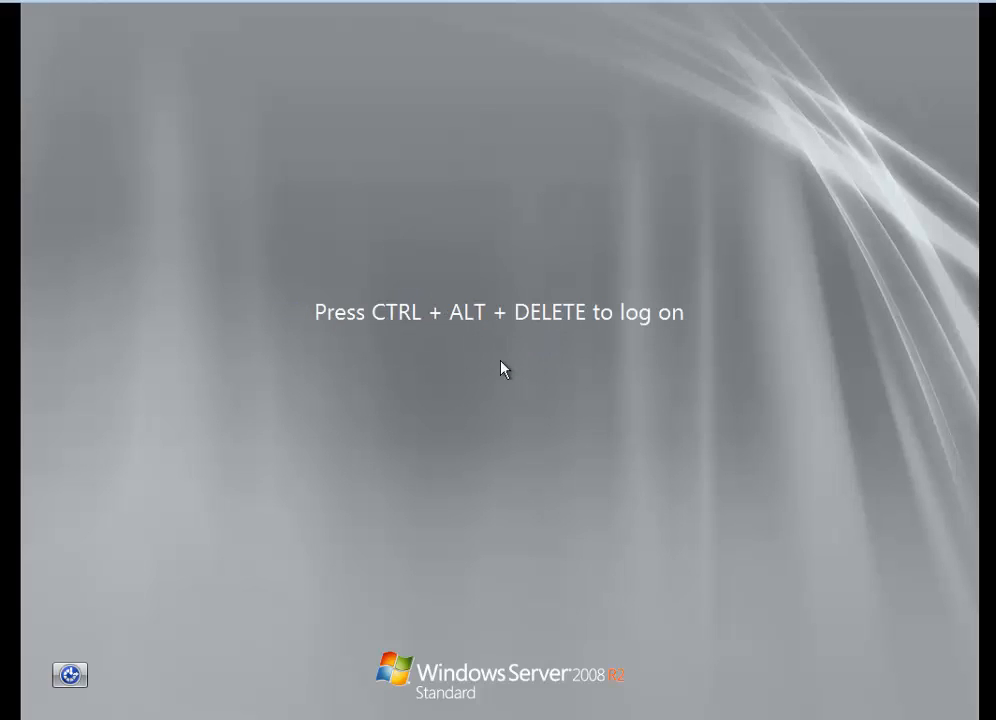
Log back on as Administrator with the account password and close the Resume Configuration wizard
key(ctrl+alt+Delete)
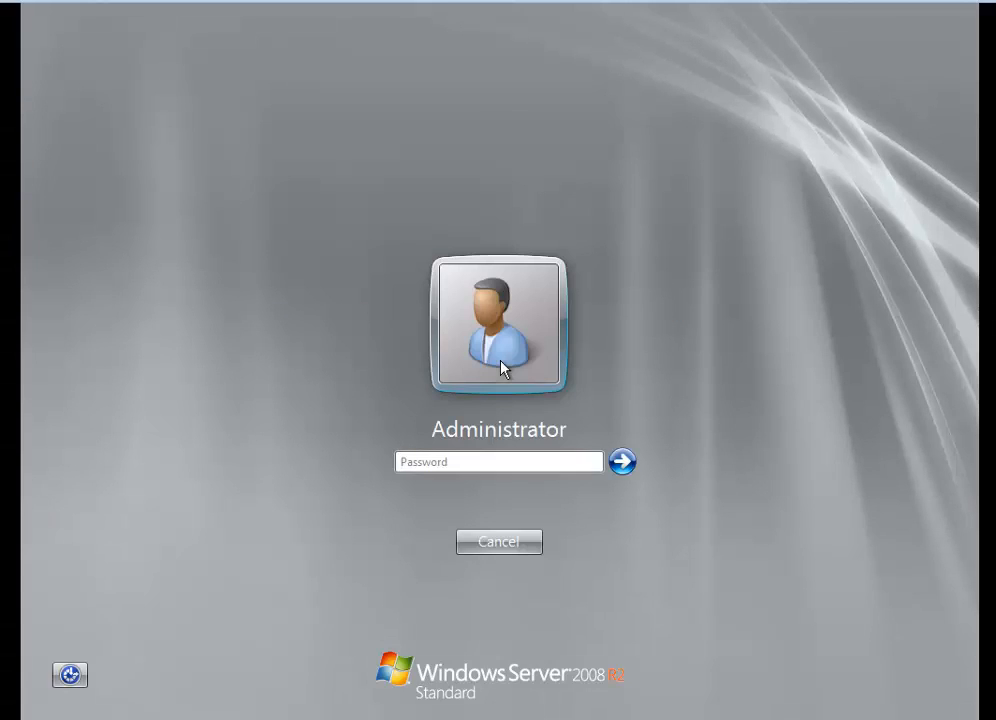
text(********)
key(Return)
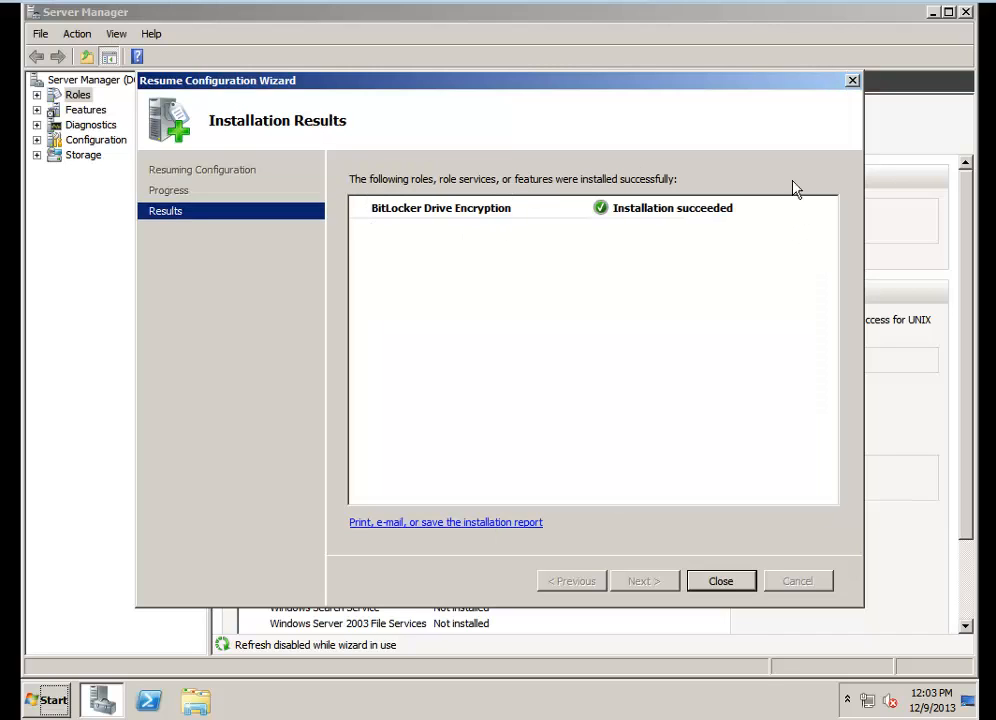
click(712, 584)
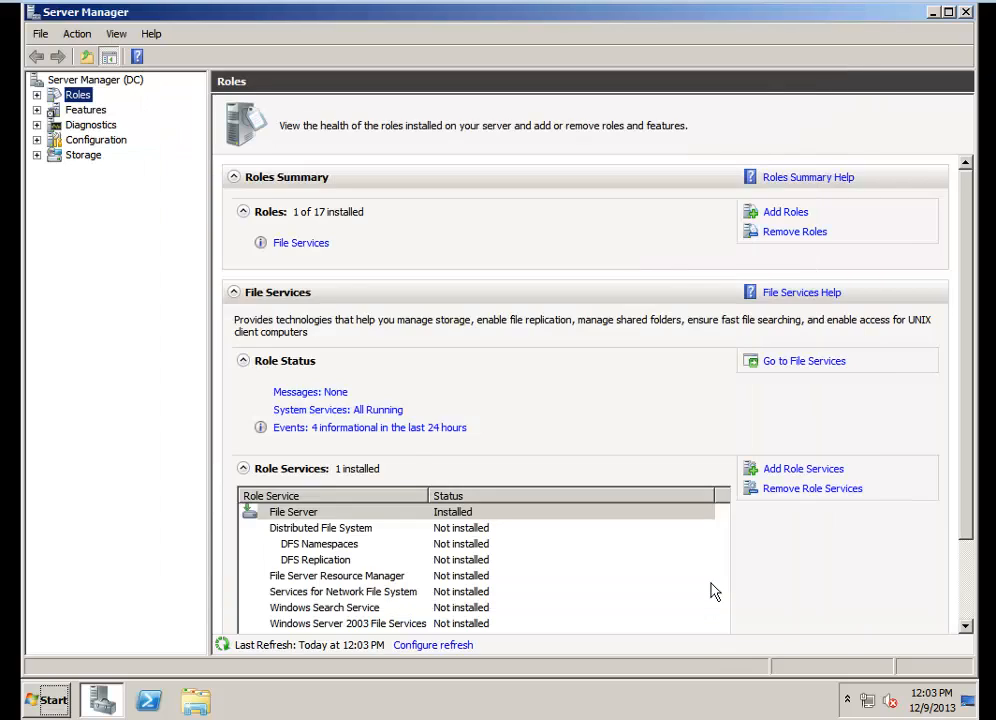
Review the list of installed features in Server Manager
click(72, 113)
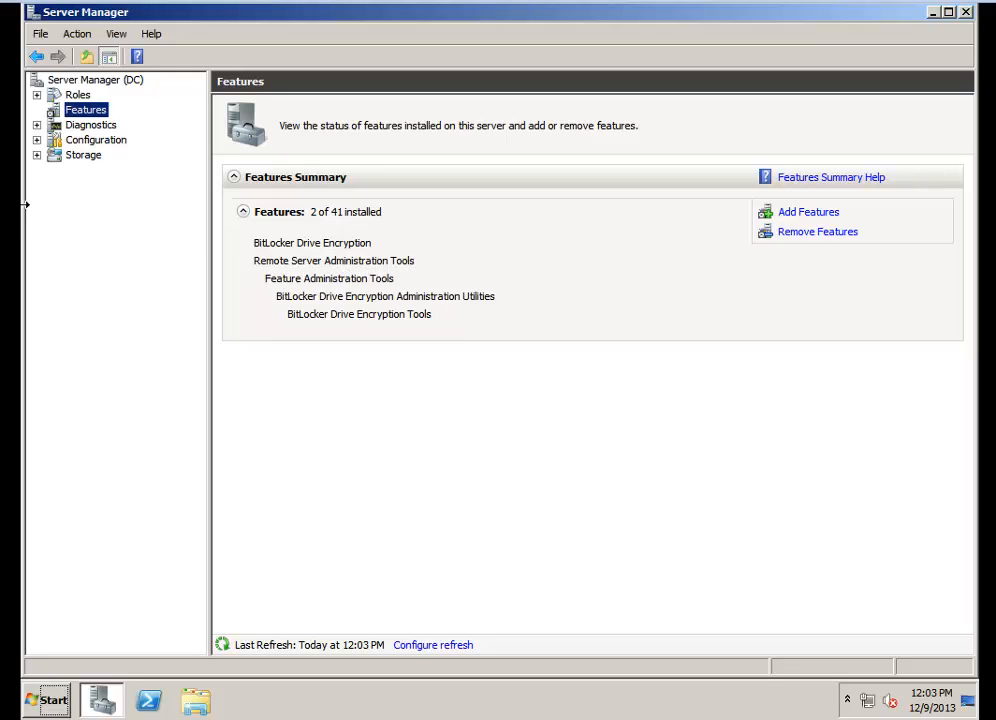
click(15, 130)
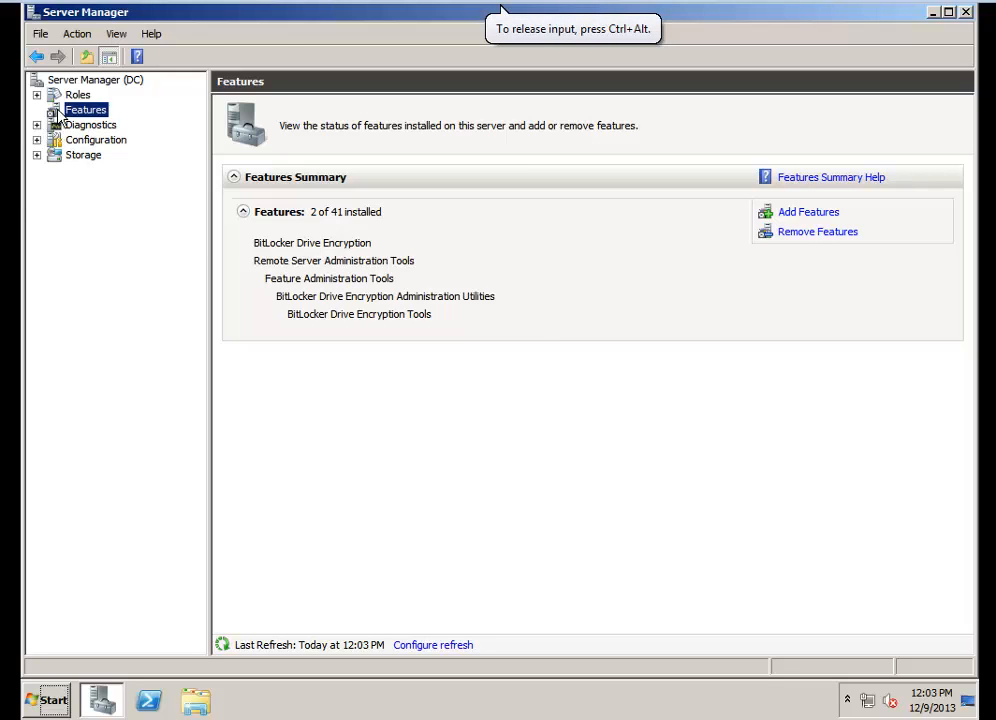
click(50, 82)
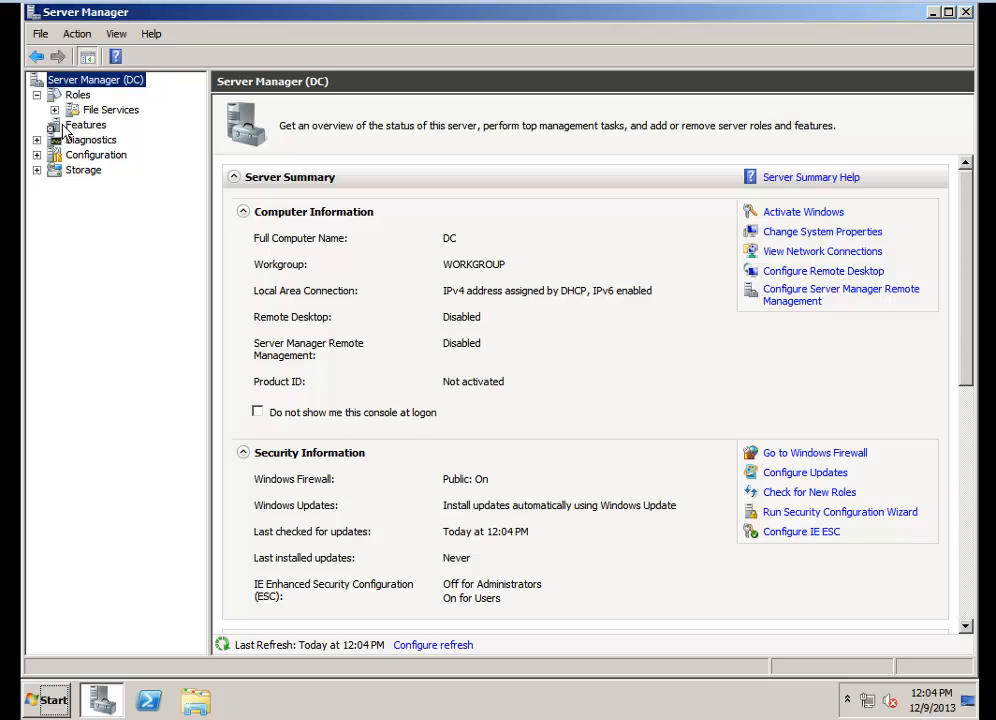
click(80, 125)
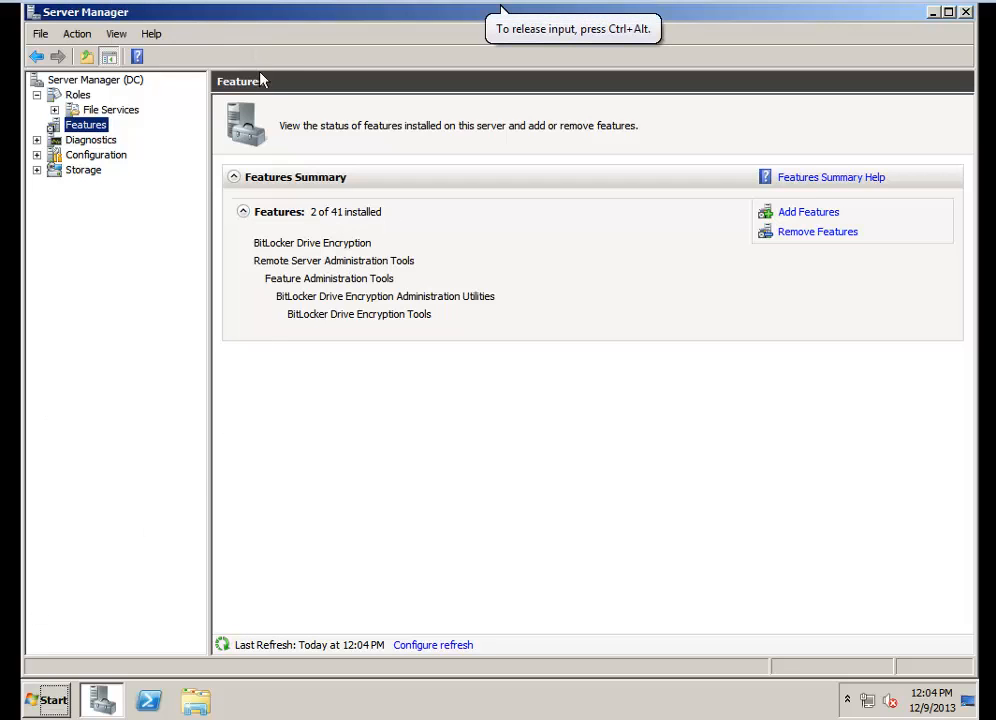
mouse_move(797, 7)
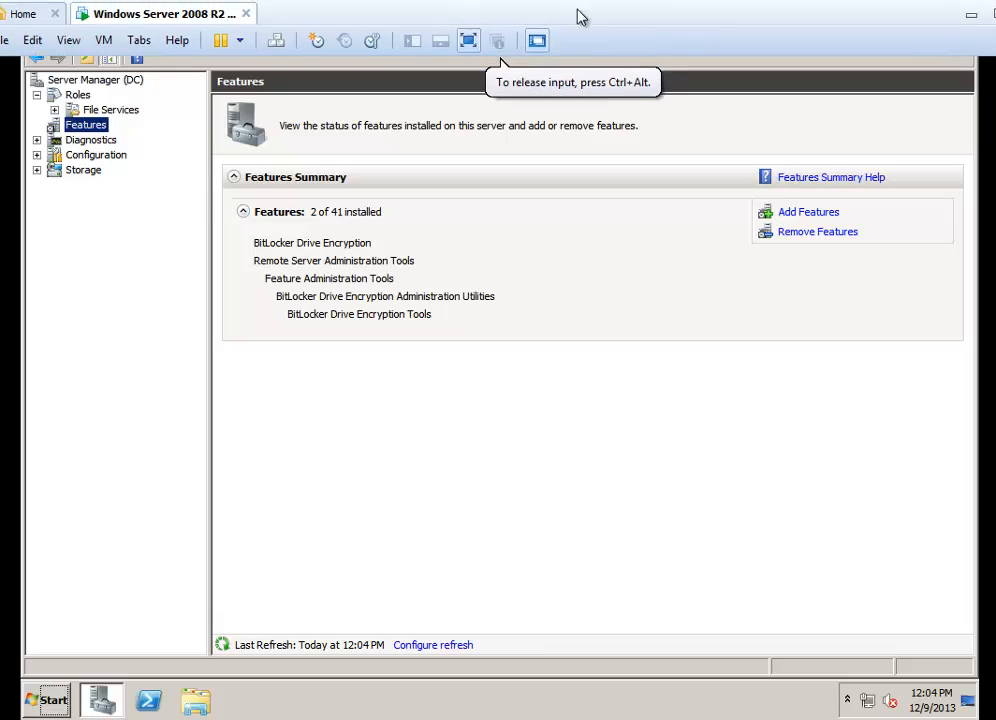